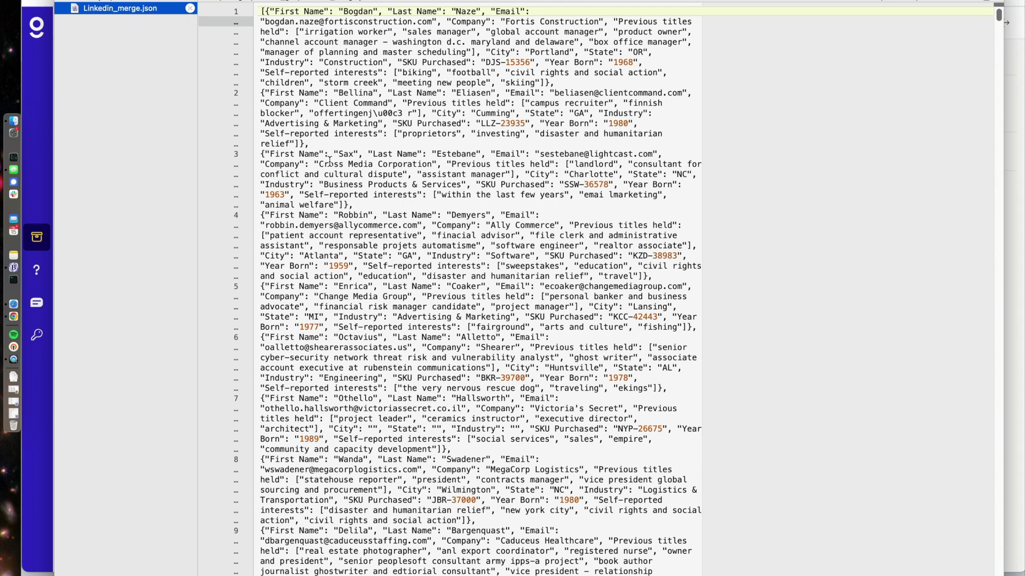
Step: Inspect the JSON file's first and second records, scrolling through the whole file
{"action": "left_click", "coordinate": [262, 19]}
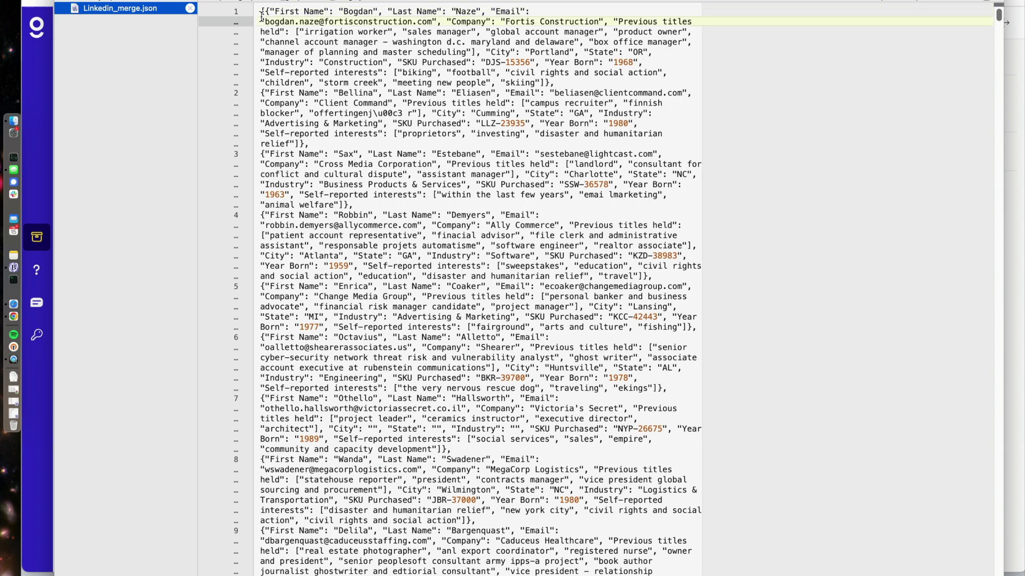
{"action": "left_click", "coordinate": [374, 42]}
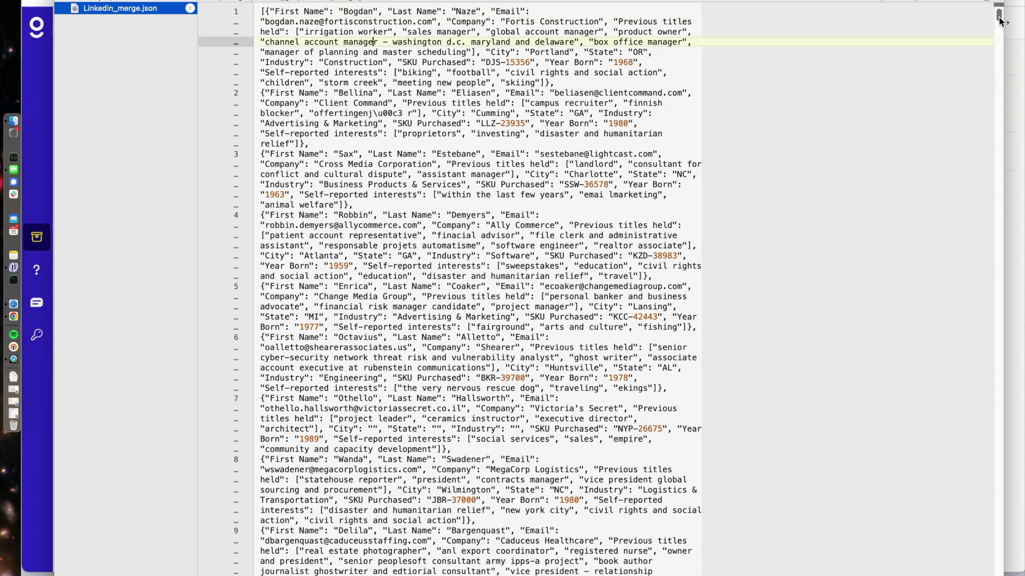
{"action": "left_click_drag", "start_coordinate": [1000, 16], "coordinate": [996, 575]}
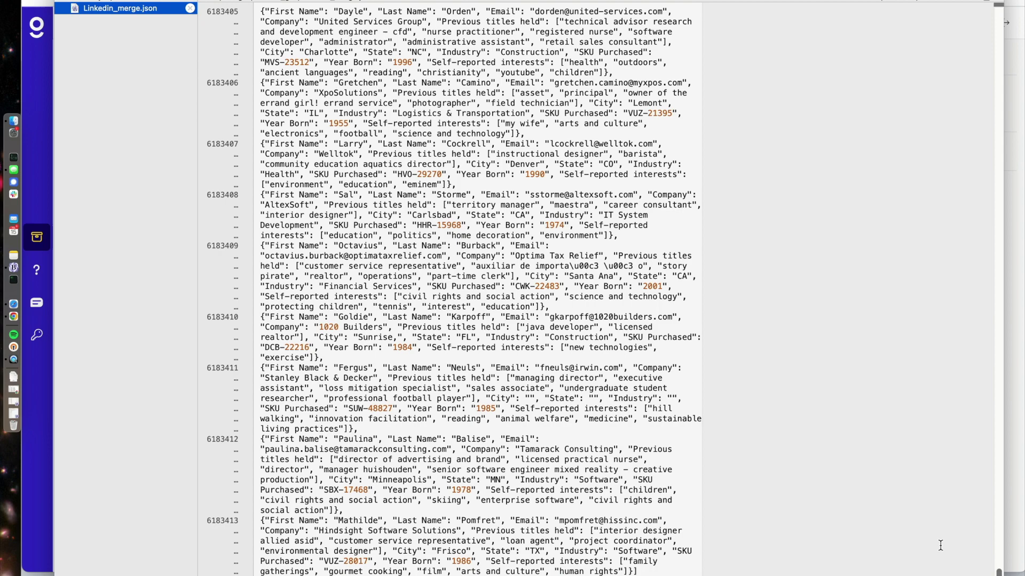
{"action": "left_click_drag", "start_coordinate": [999, 573], "coordinate": [978, 5]}
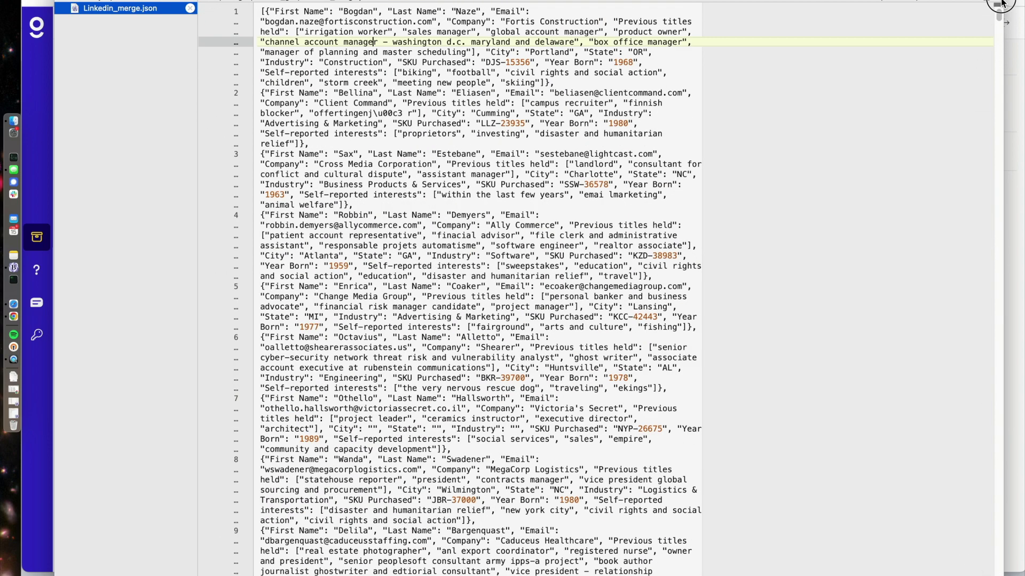
{"action": "left_click", "coordinate": [260, 93]}
{"action": "left_click_drag", "start_coordinate": [260, 93], "coordinate": [356, 143]}
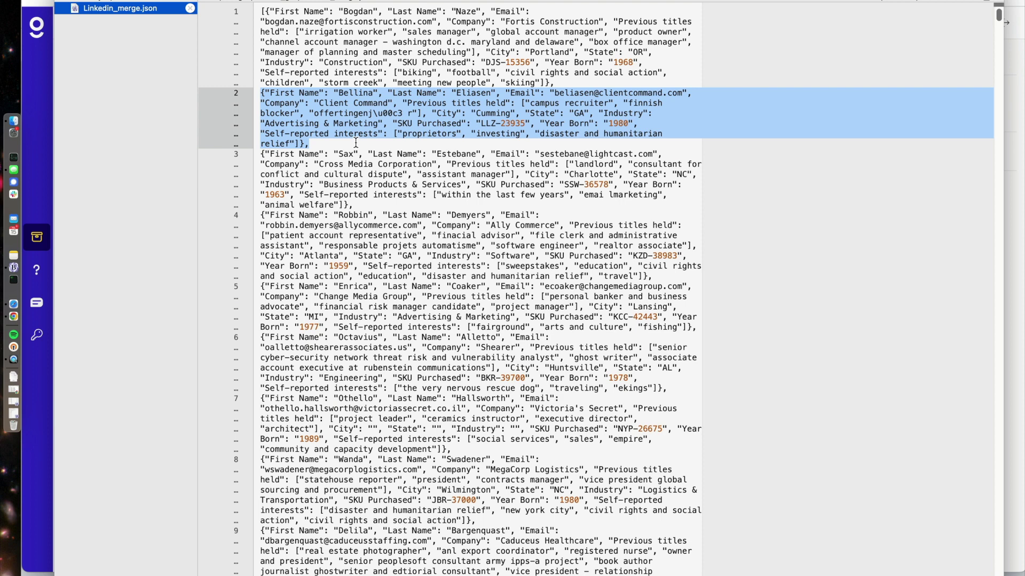
{"action": "left_click", "coordinate": [276, 94]}
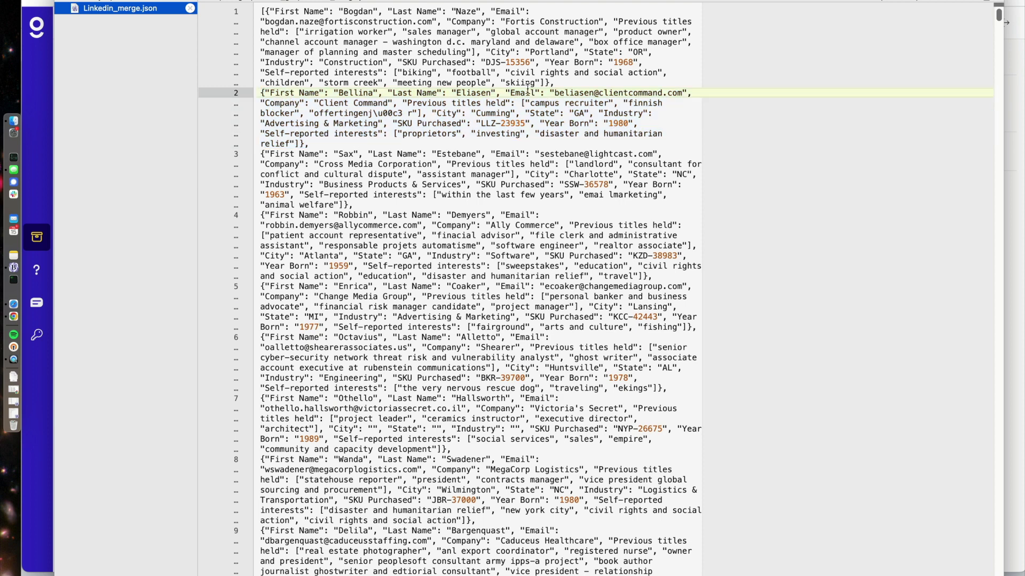
Step: Highlight the Company, Previous titles held, City, State, Industry, SKU Purchased, Year Born and interests fields
{"action": "double_click", "coordinate": [281, 103]}
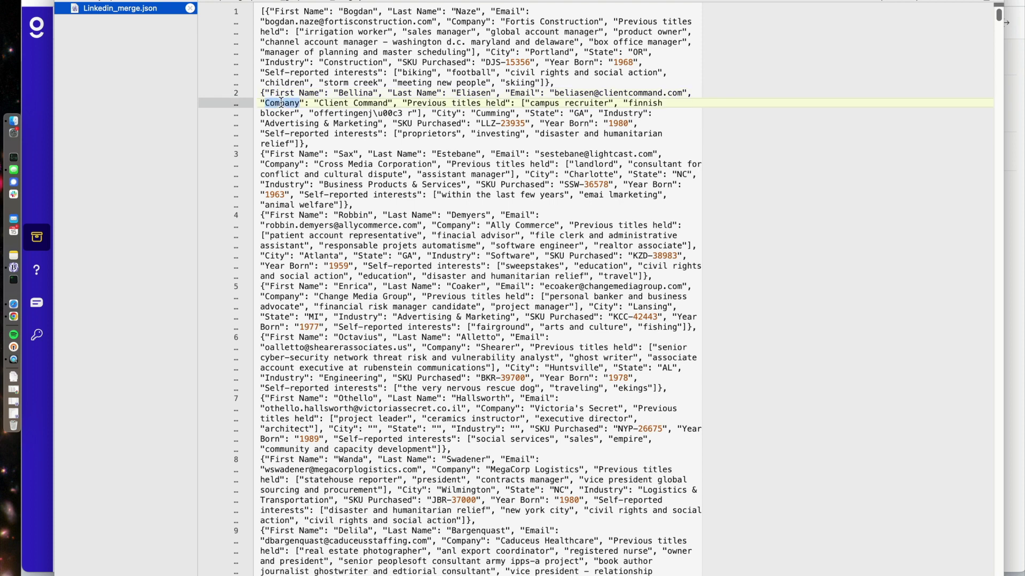
{"action": "mouse_move", "coordinate": [412, 102]}
{"action": "left_mouse_down"}
{"action": "mouse_move", "coordinate": [507, 103]}
{"action": "mouse_move", "coordinate": [421, 113]}
{"action": "left_mouse_up"}
{"action": "left_click", "coordinate": [438, 113]}
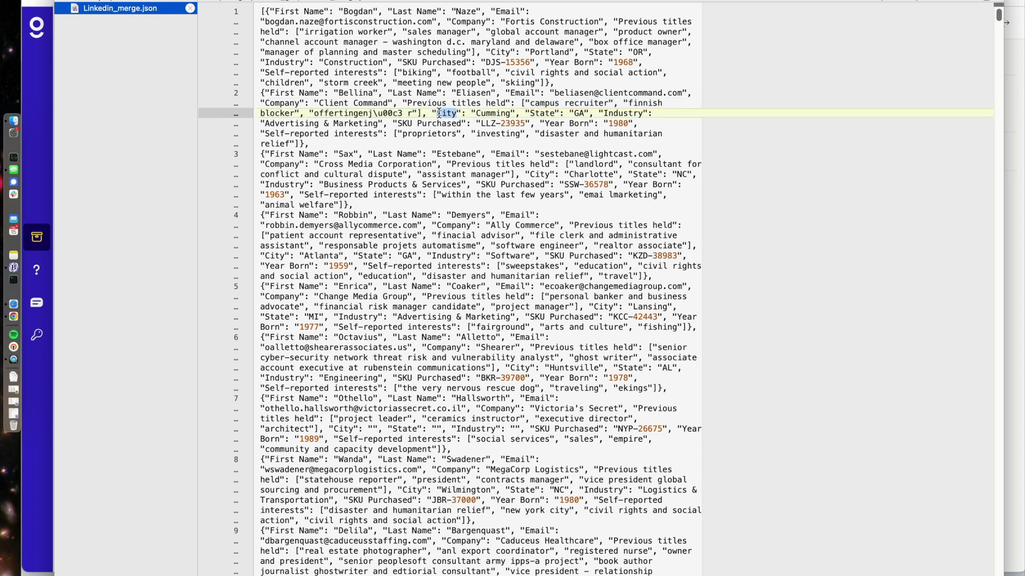
{"action": "double_click", "coordinate": [541, 114]}
{"action": "double_click", "coordinate": [619, 113]}
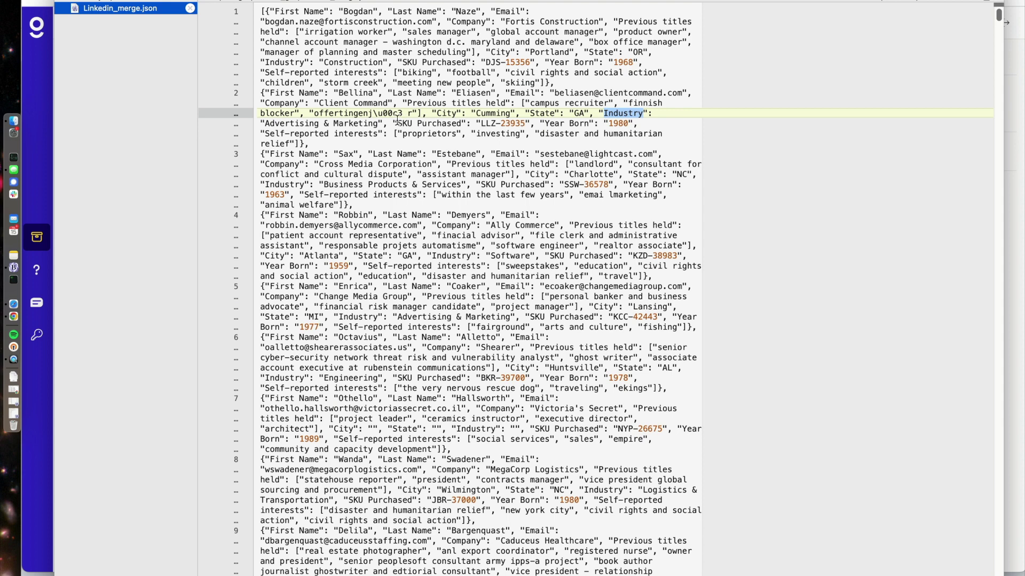
{"action": "left_click_drag", "start_coordinate": [397, 123], "coordinate": [465, 122]}
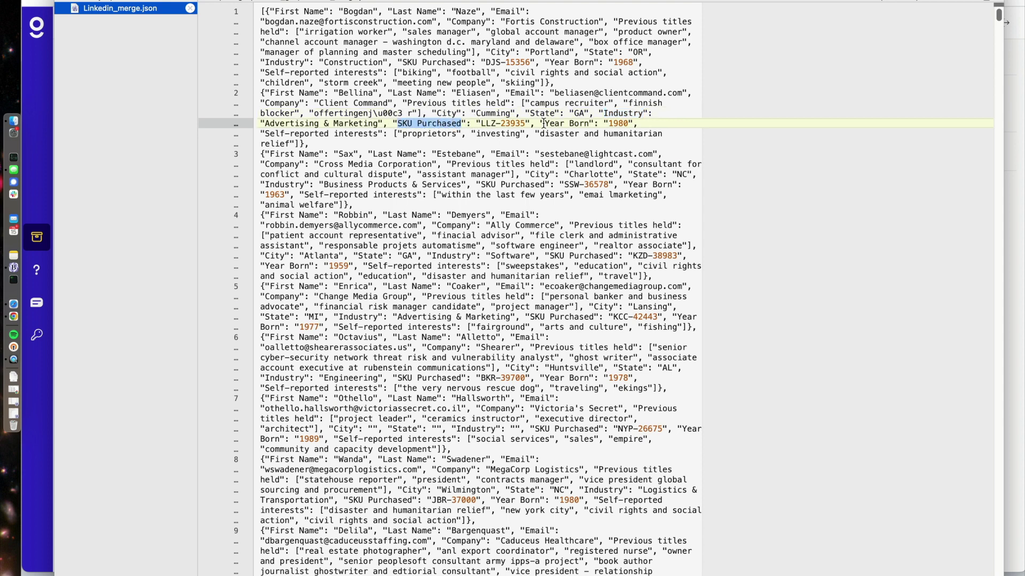
{"action": "left_click_drag", "start_coordinate": [545, 124], "coordinate": [589, 124]}
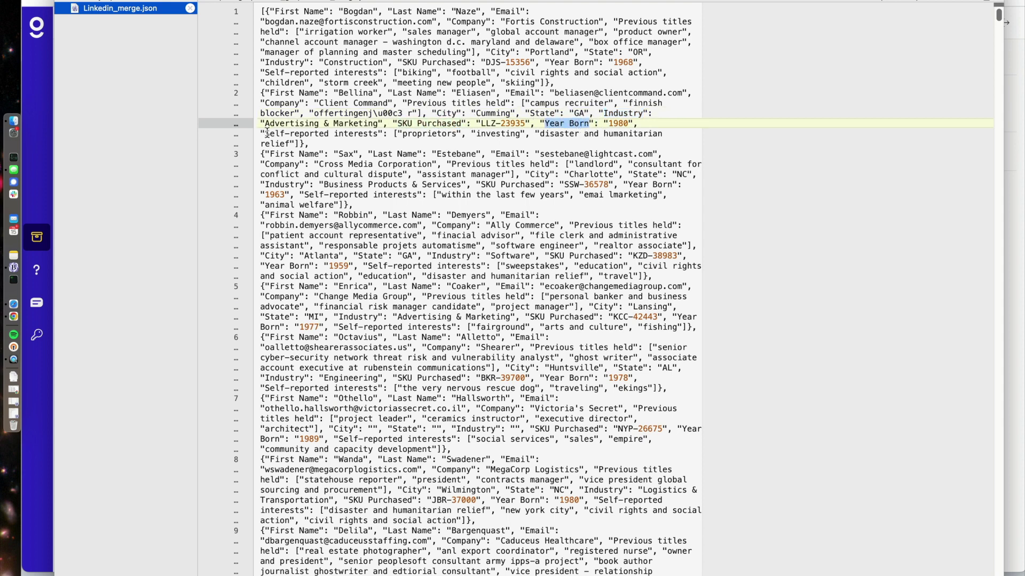
{"action": "left_click_drag", "start_coordinate": [266, 134], "coordinate": [301, 143]}
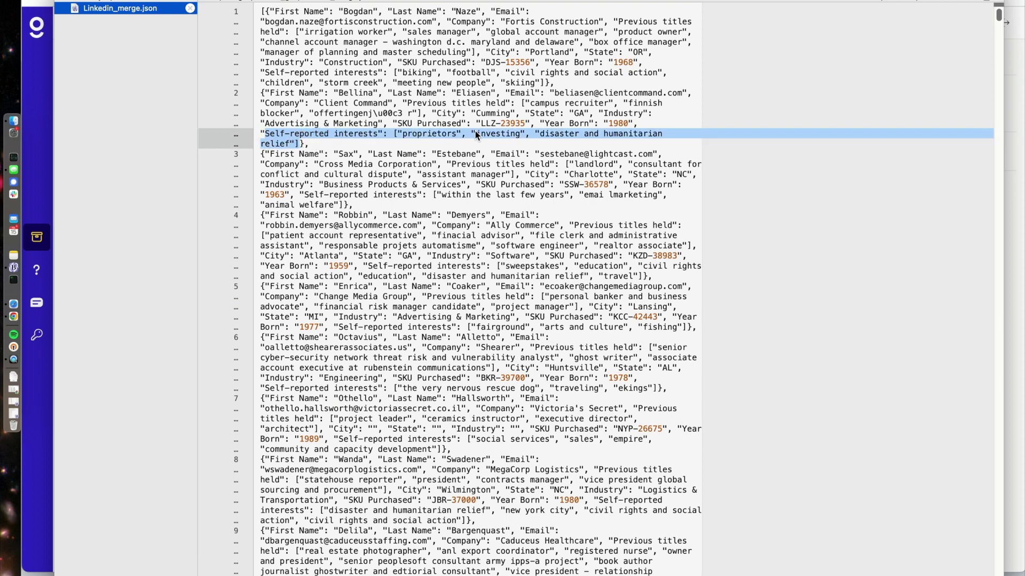
{"action": "left_click", "coordinate": [369, 147]}
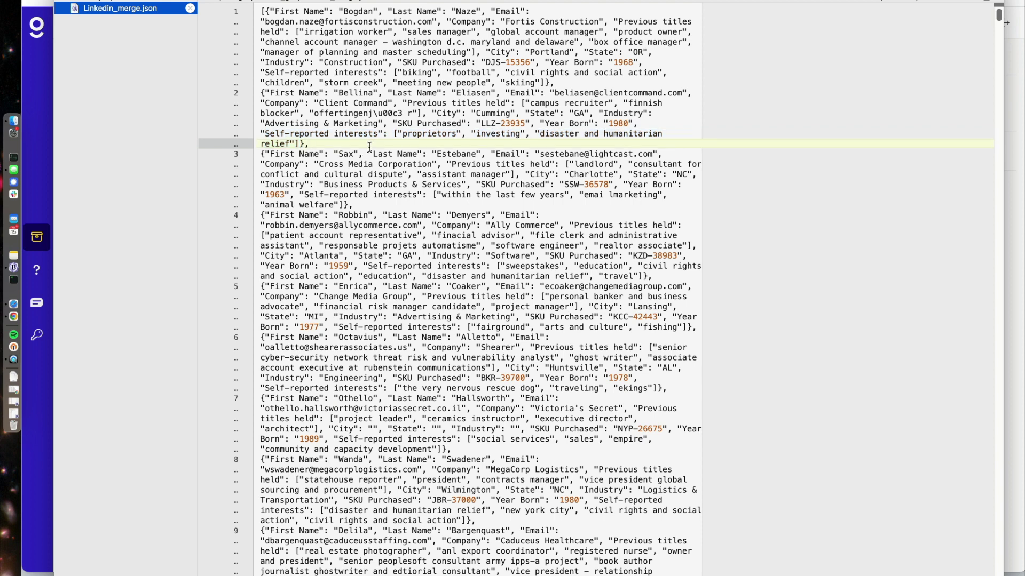
Step: Switch to Chrome and scroll the r/Python thread to the comments recommending SQLite
{"action": "key", "text": "super+Tab"}
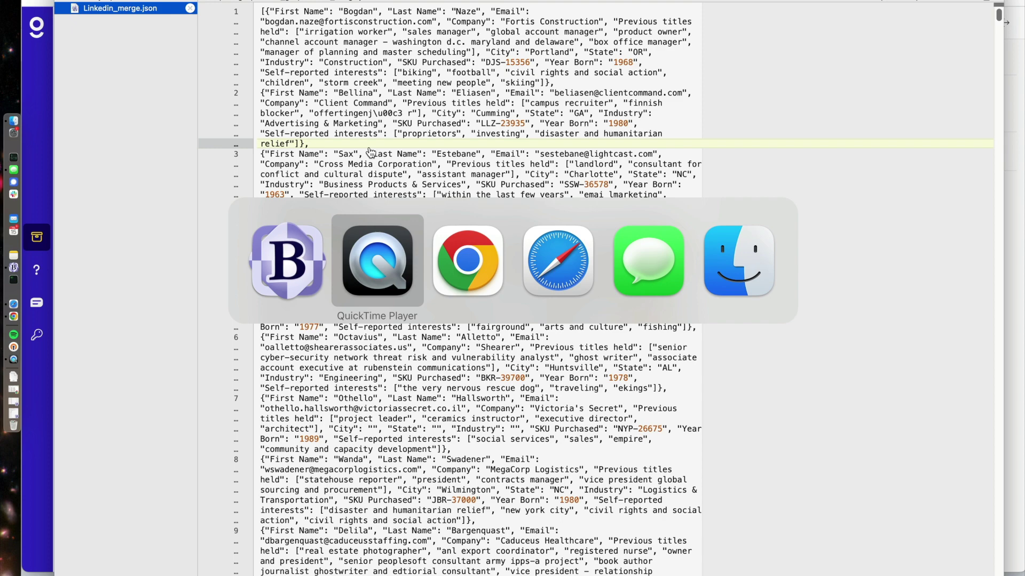
{"action": "key", "text": "super+Tab"}
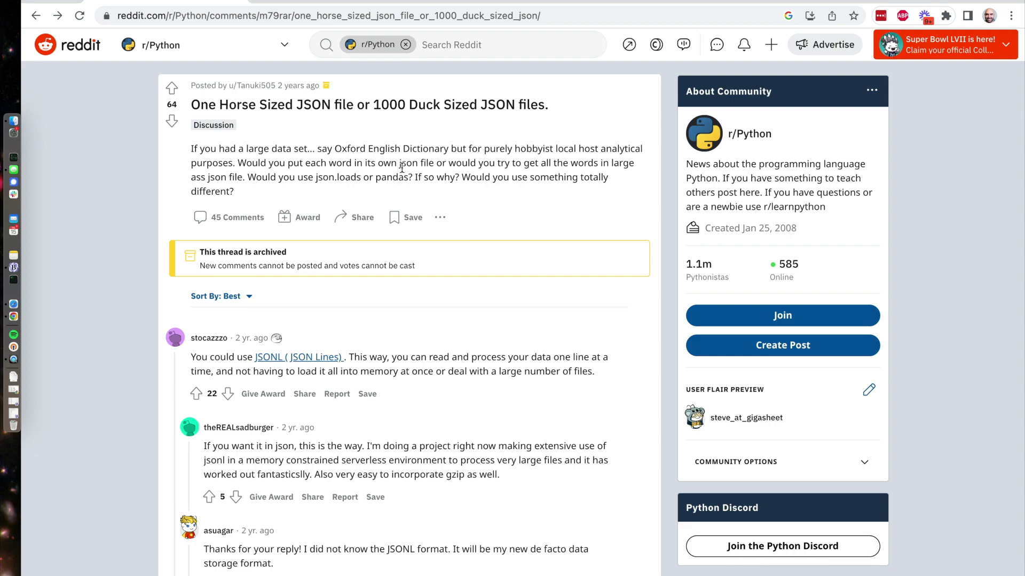
{"action": "scroll", "coordinate": [403, 170], "scroll_direction": "down", "scroll_amount": 3}
{"action": "scroll", "coordinate": [403, 167], "scroll_direction": "down", "scroll_amount": 15}
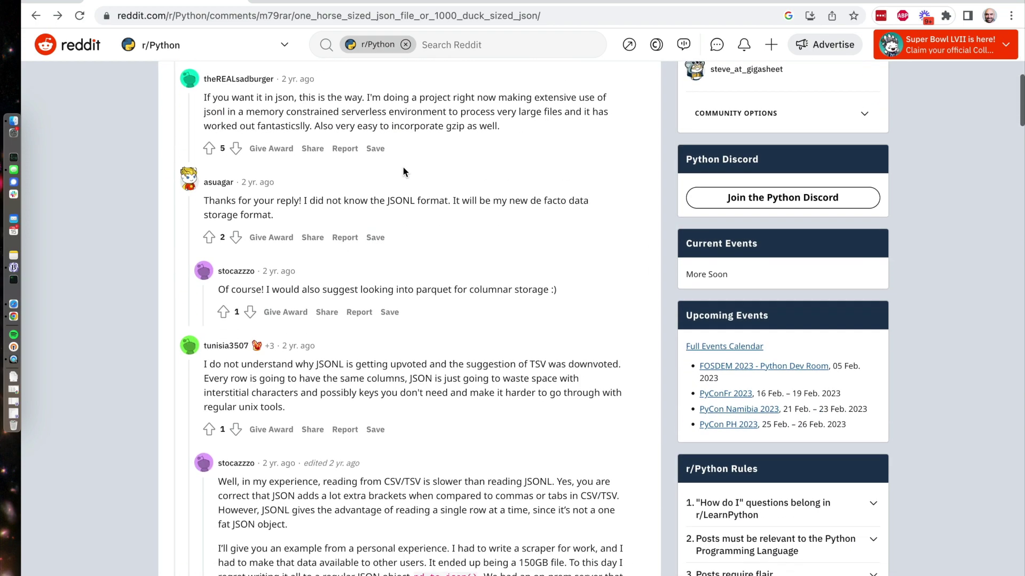
{"action": "scroll", "coordinate": [402, 167], "scroll_direction": "down", "scroll_amount": 20}
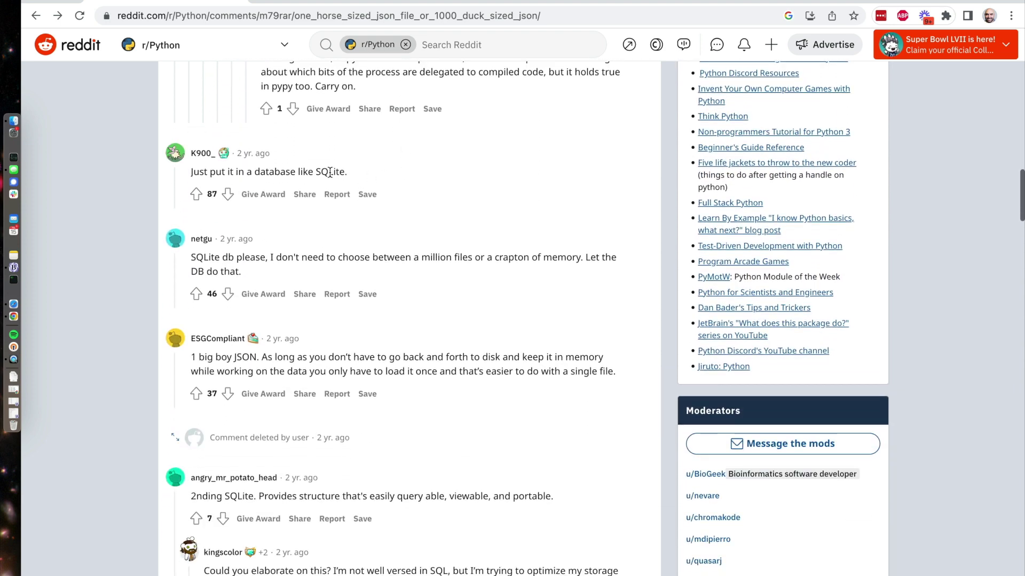
{"action": "double_click", "coordinate": [330, 172]}
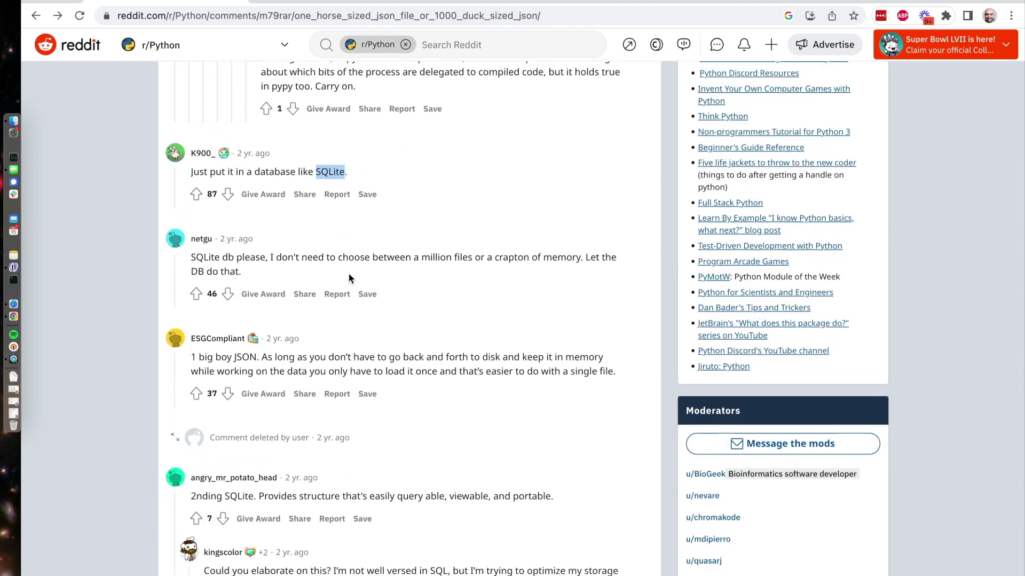
{"action": "left_click", "coordinate": [201, 258]}
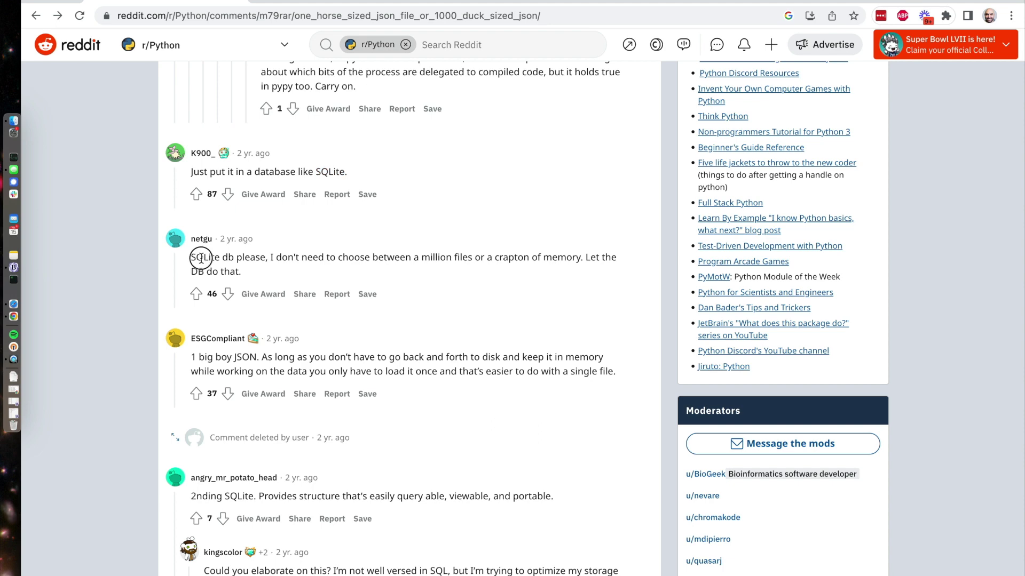
{"action": "double_click", "coordinate": [253, 257]}
{"action": "key", "text": "super+Tab"}
{"action": "key", "text": "super+Tab"}
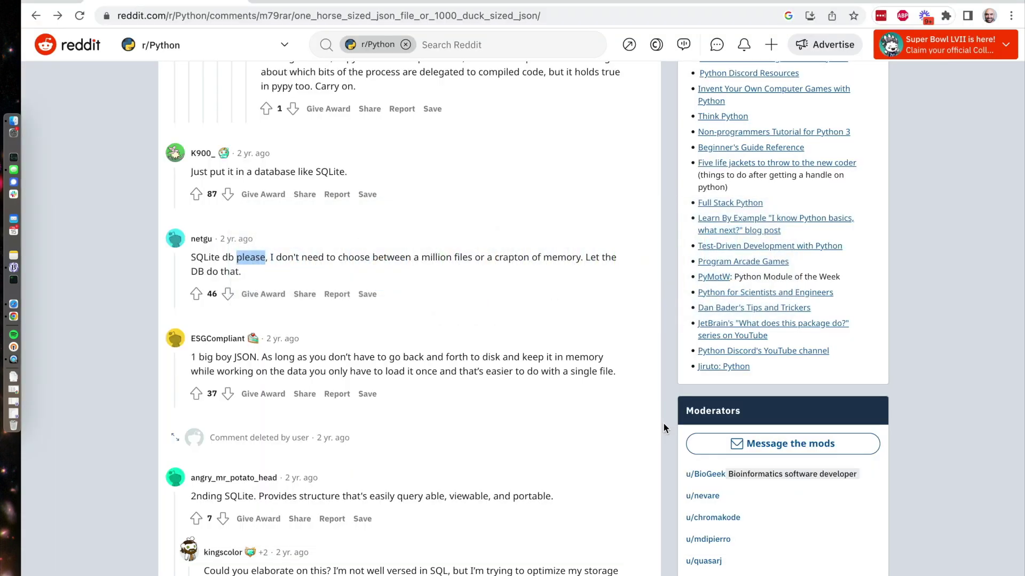
{"action": "key", "text": "super+grave"}
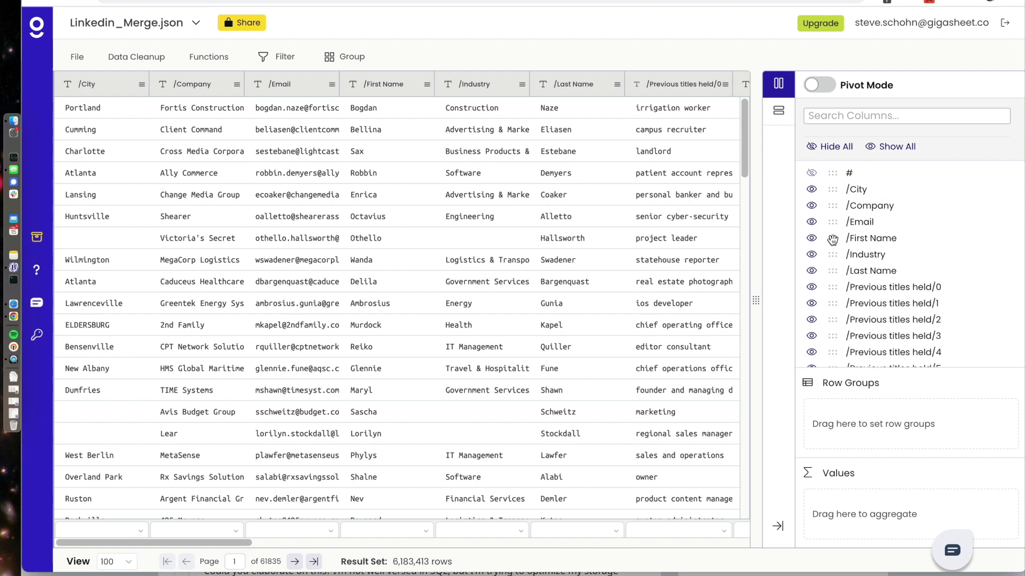
Step: Reorder the columns so First Name comes first, followed by Last Name
{"action": "left_click_drag", "start_coordinate": [832, 238], "coordinate": [833, 188]}
{"action": "left_click_drag", "start_coordinate": [834, 273], "coordinate": [832, 203]}
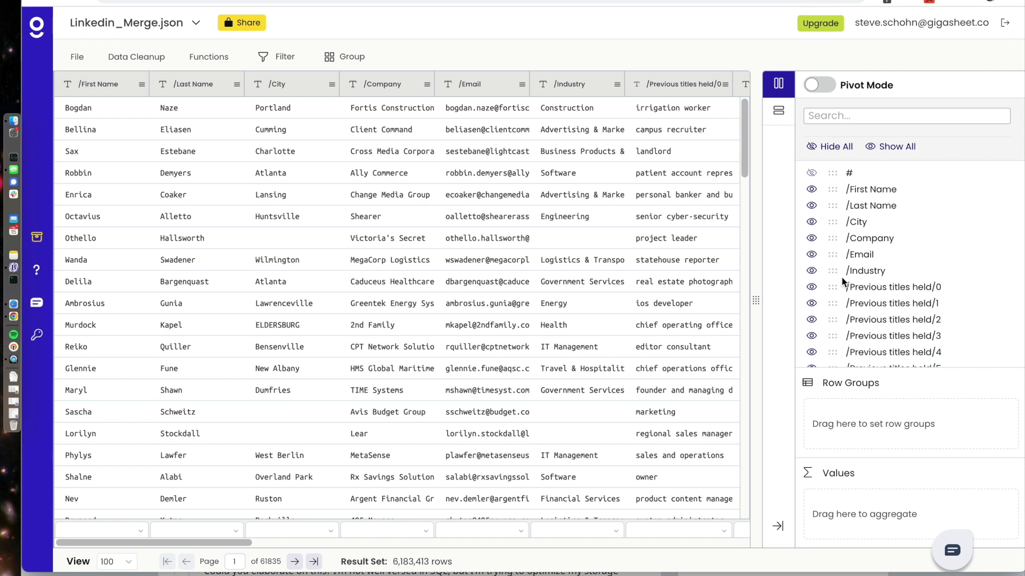
{"action": "scroll", "coordinate": [843, 281], "scroll_direction": "down", "scroll_amount": 3}
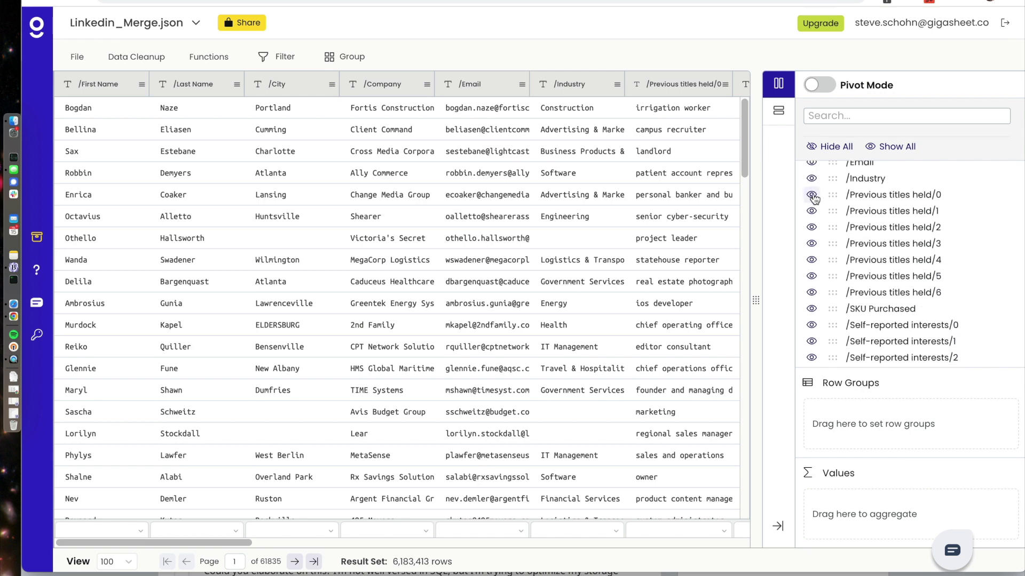
Step: Hide the Previous titles held/0 through /6 columns
{"action": "left_click", "coordinate": [813, 197]}
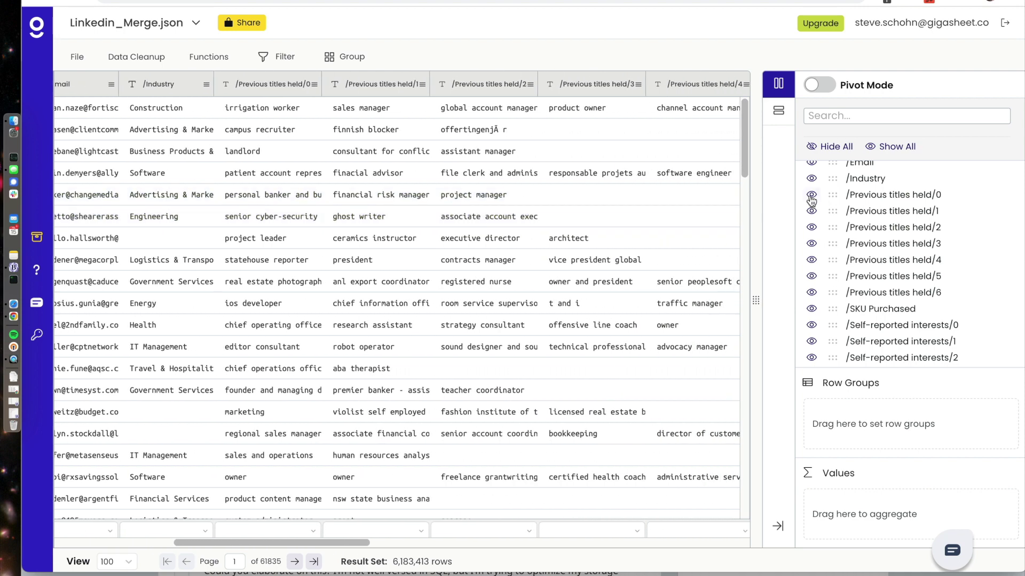
{"action": "left_click", "coordinate": [811, 196]}
{"action": "left_click", "coordinate": [812, 211]}
{"action": "left_click", "coordinate": [811, 227]}
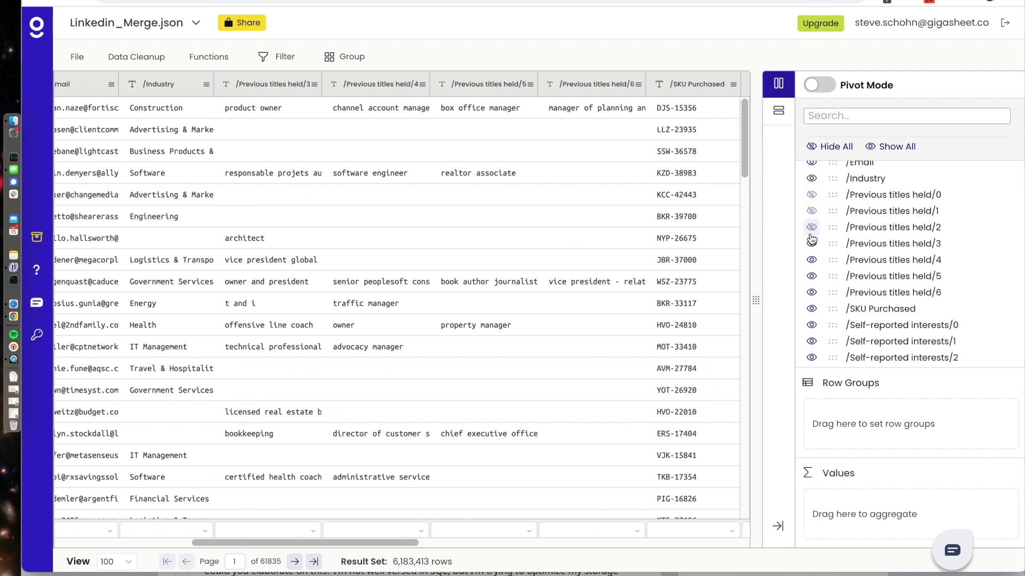
{"action": "left_click", "coordinate": [811, 243]}
{"action": "left_click", "coordinate": [811, 260]}
{"action": "left_click", "coordinate": [811, 276]}
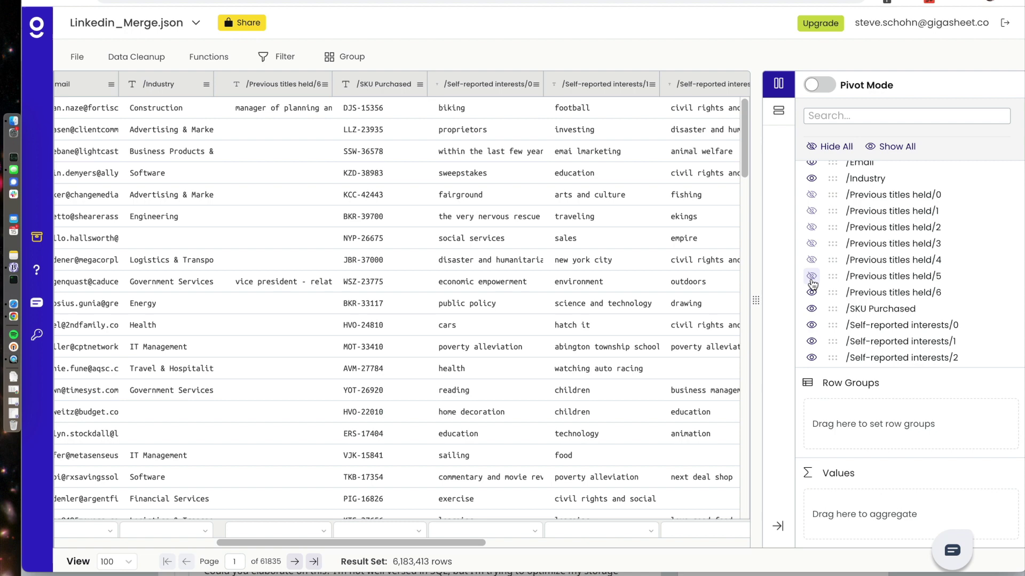
{"action": "left_click", "coordinate": [811, 293]}
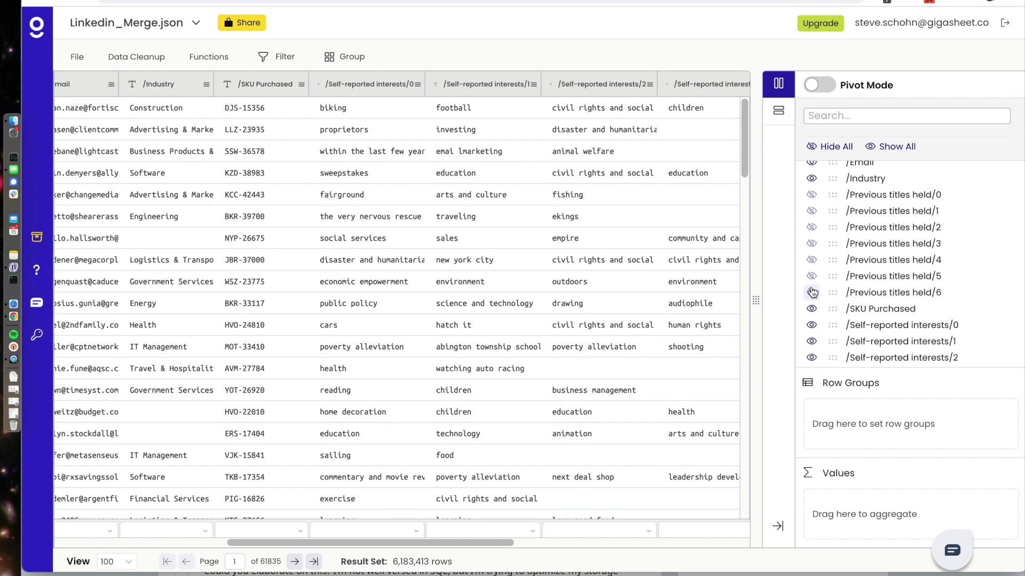
Step: Scroll the grid back left and check the 6,183,413 total row count
{"action": "scroll", "coordinate": [812, 292], "scroll_direction": "up", "scroll_amount": 3}
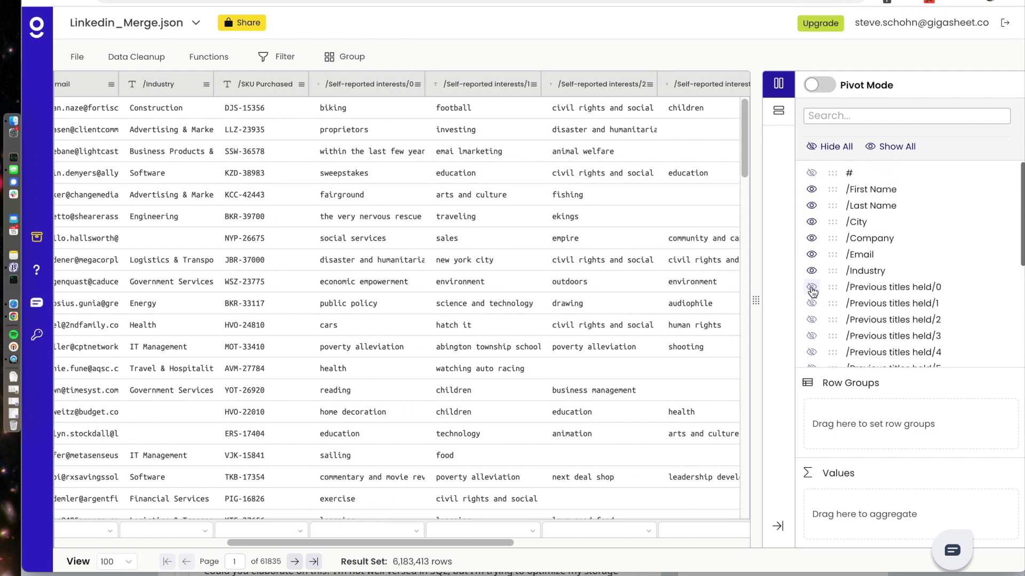
{"action": "scroll", "coordinate": [588, 267], "scroll_direction": "left", "scroll_amount": 10}
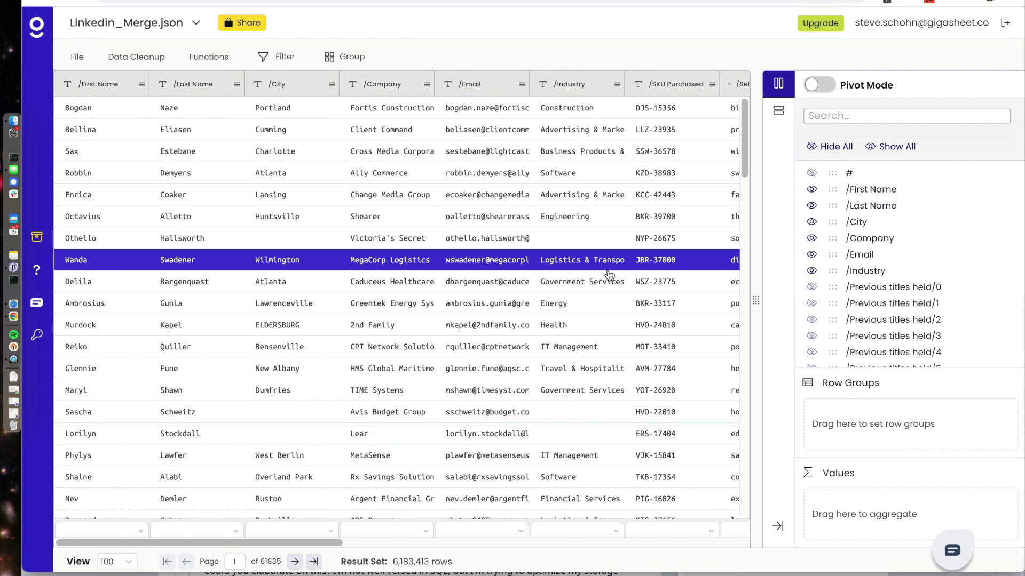
{"action": "double_click", "coordinate": [398, 562]}
{"action": "left_click", "coordinate": [398, 558]}
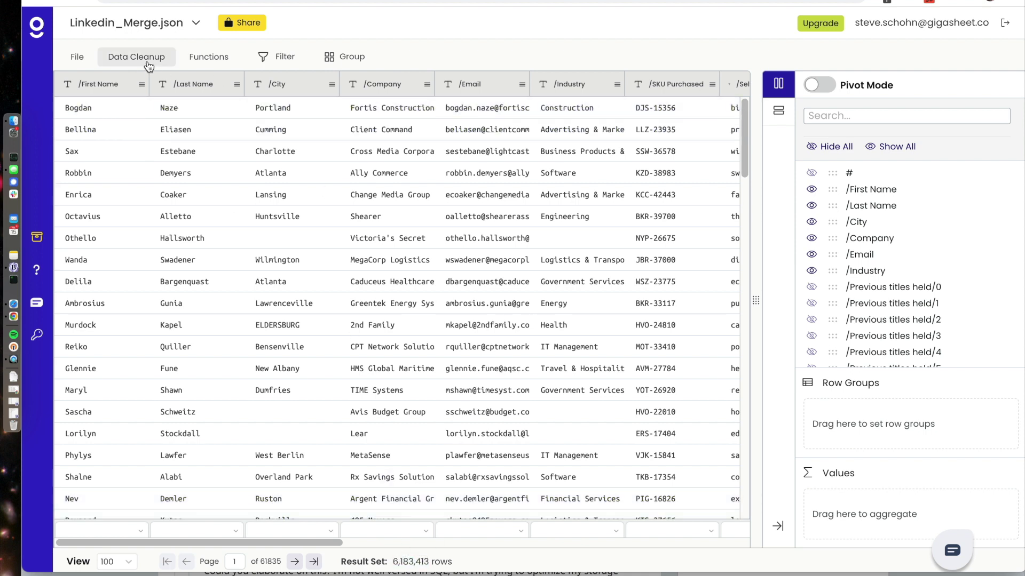
Step: Review the remove-duplicate-names requirement on the slides, then return to Linkedin_Merge.json
{"action": "key", "text": "super+Tab"}
{"action": "key", "text": "super+Tab"}
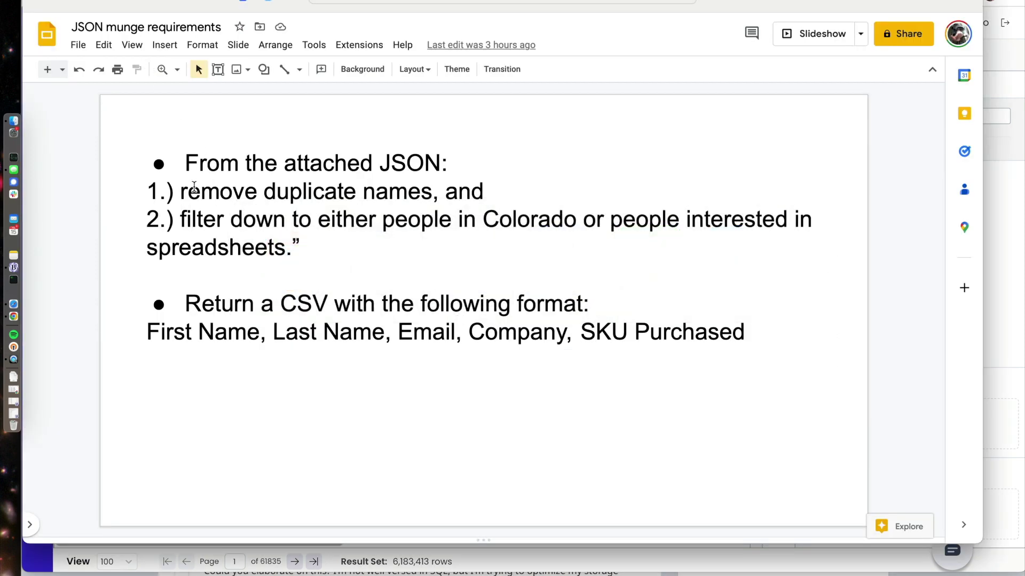
{"action": "left_click_drag", "start_coordinate": [185, 191], "coordinate": [439, 192]}
{"action": "left_click", "coordinate": [439, 192]}
{"action": "key", "text": "super+Tab"}
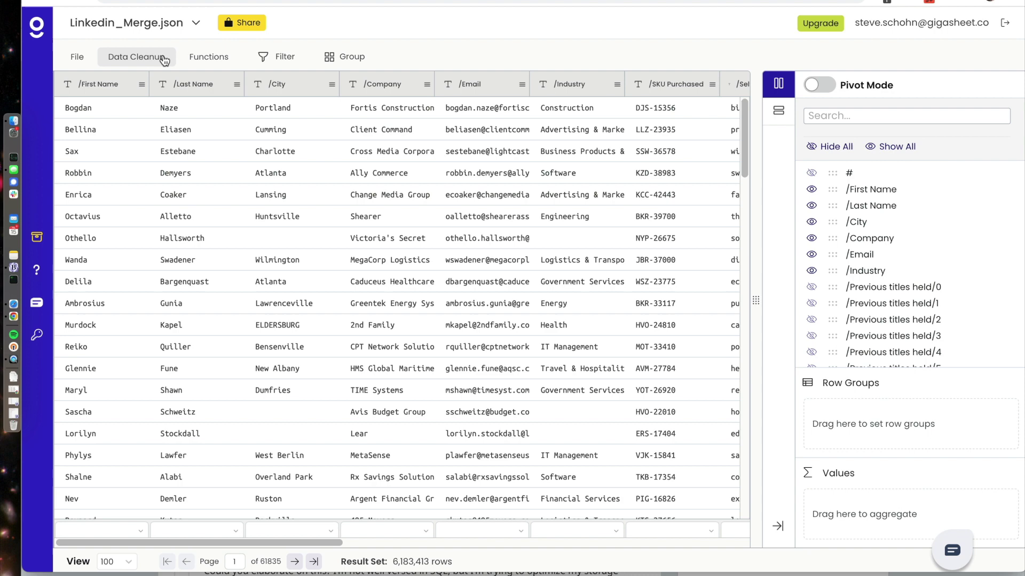
Step: Run Delete Duplicates checking the /First Name and /Last Name columns
{"action": "left_click", "coordinate": [163, 58]}
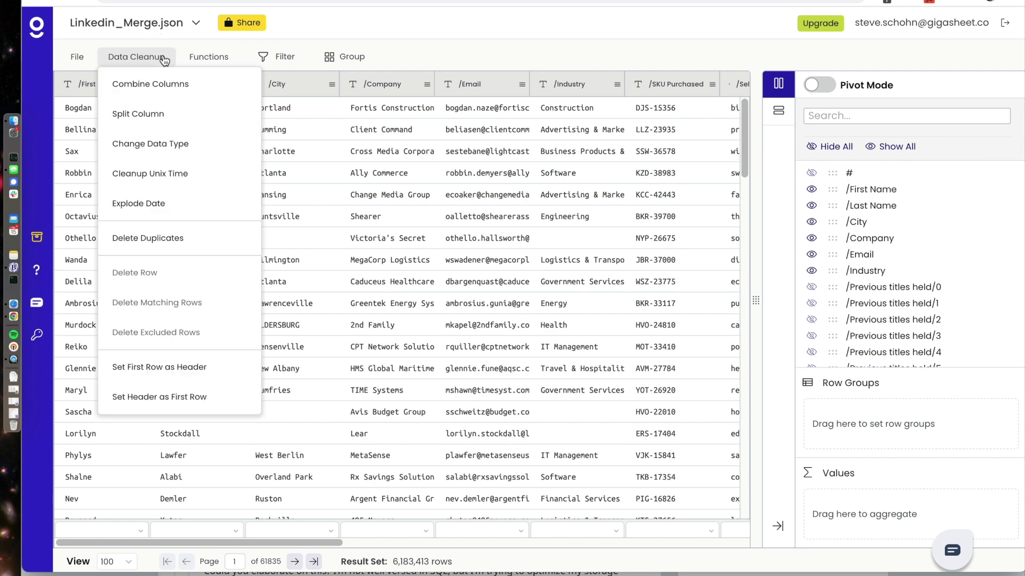
{"action": "left_click", "coordinate": [182, 241]}
{"action": "left_click", "coordinate": [405, 235]}
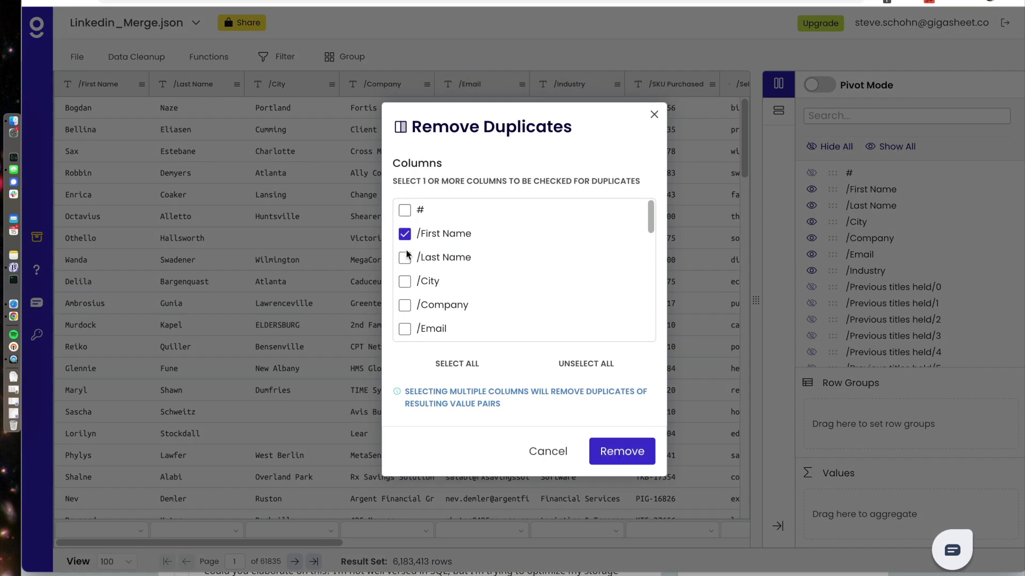
{"action": "left_click", "coordinate": [422, 260]}
{"action": "left_click", "coordinate": [622, 454]}
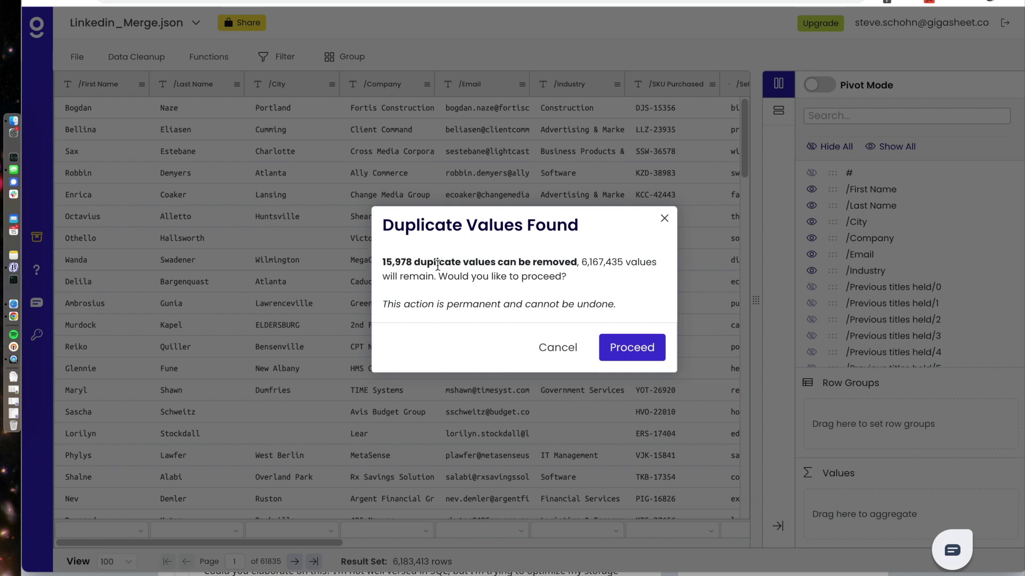
Step: Confirm removing the 15,978 duplicates, leaving 6,167,435 rows
{"action": "double_click", "coordinate": [467, 263]}
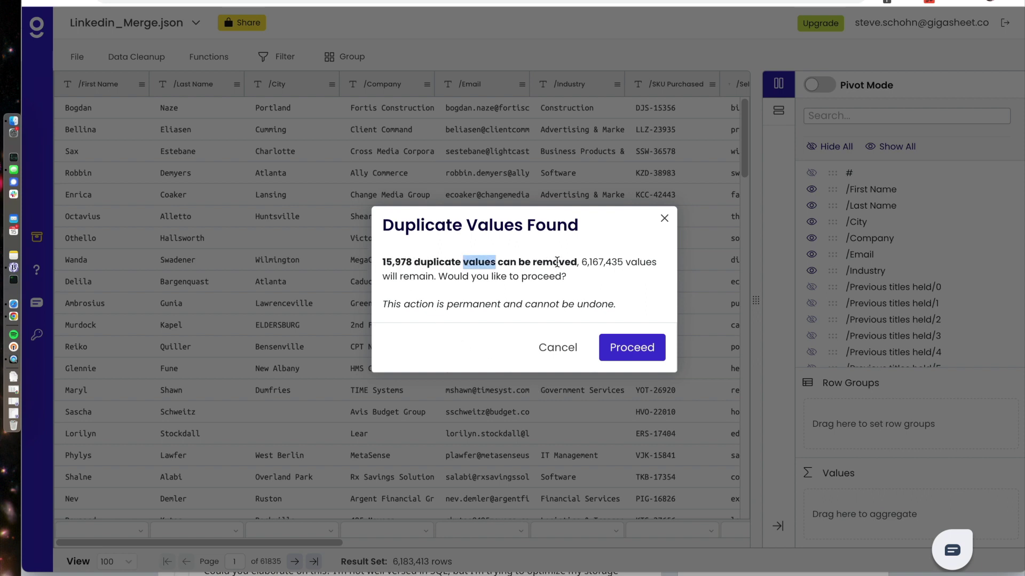
{"action": "left_click", "coordinate": [586, 266]}
{"action": "left_click", "coordinate": [632, 348]}
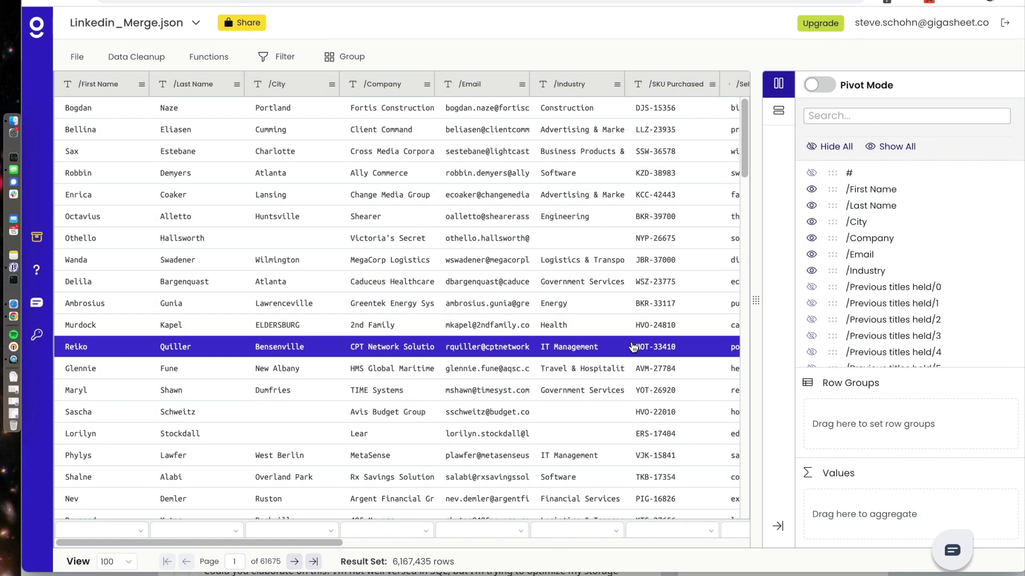
{"action": "left_click_drag", "start_coordinate": [393, 562], "coordinate": [459, 567]}
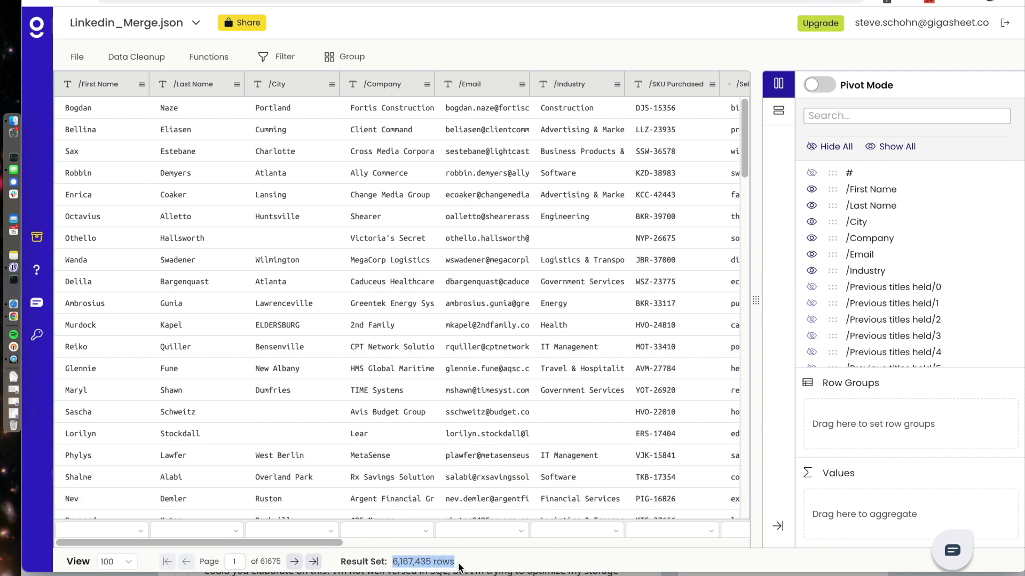
Step: Create a filter condition where /State equals CO
{"action": "left_click", "coordinate": [459, 567]}
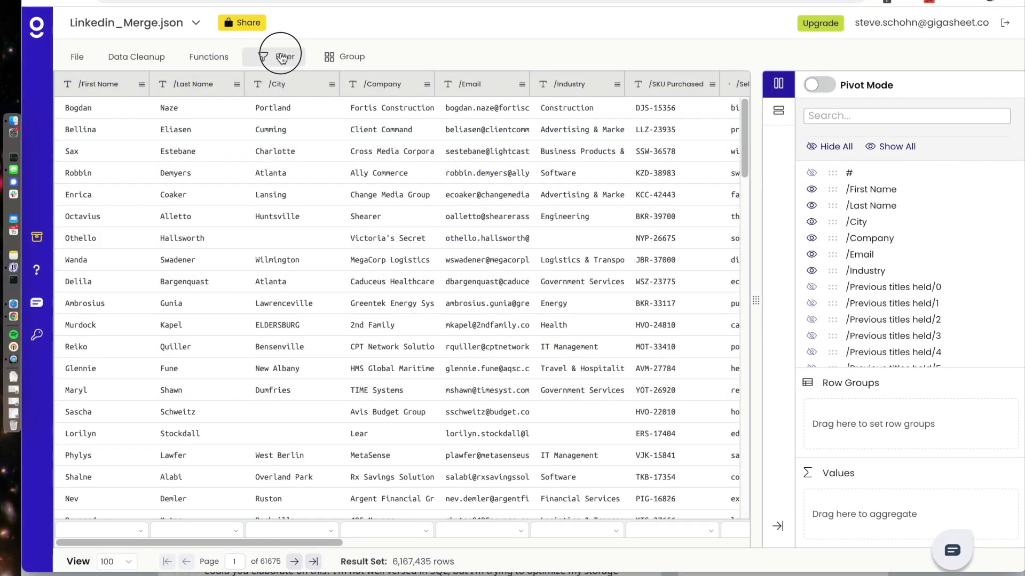
{"action": "left_click", "coordinate": [281, 53]}
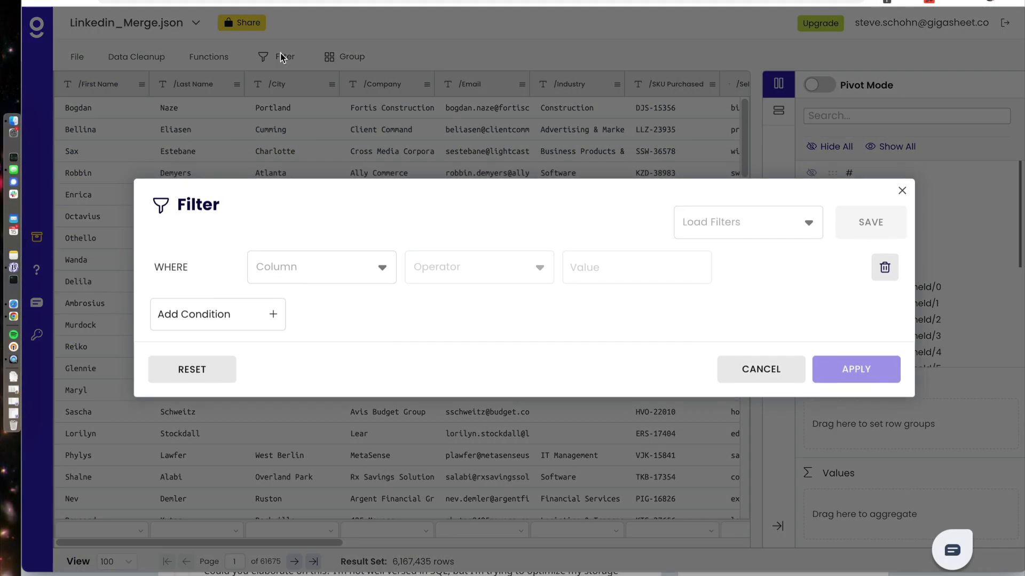
{"action": "left_click", "coordinate": [382, 268]}
{"action": "scroll", "coordinate": [354, 313], "scroll_direction": "down", "scroll_amount": 7}
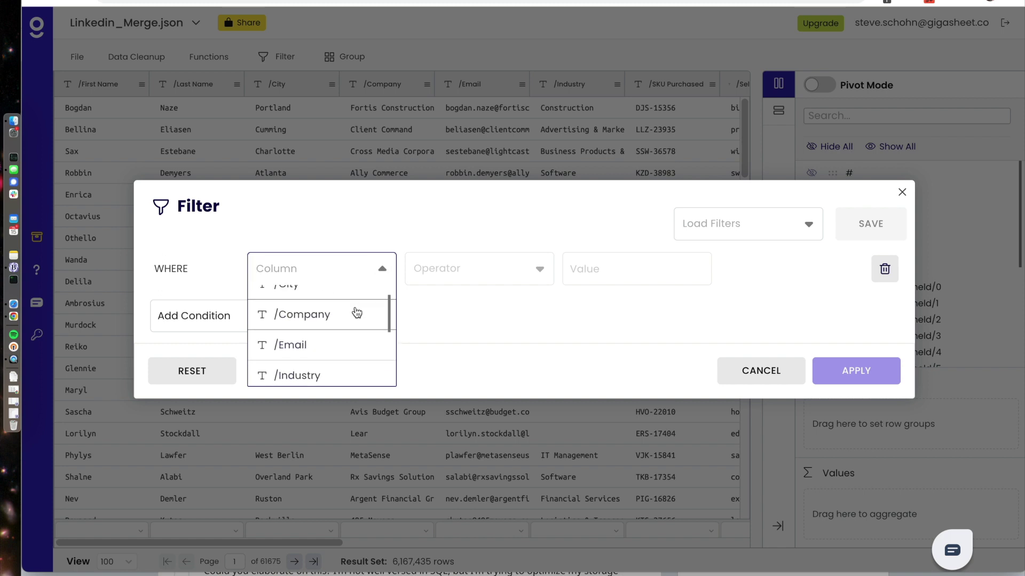
{"action": "scroll", "coordinate": [356, 312], "scroll_direction": "down", "scroll_amount": 10}
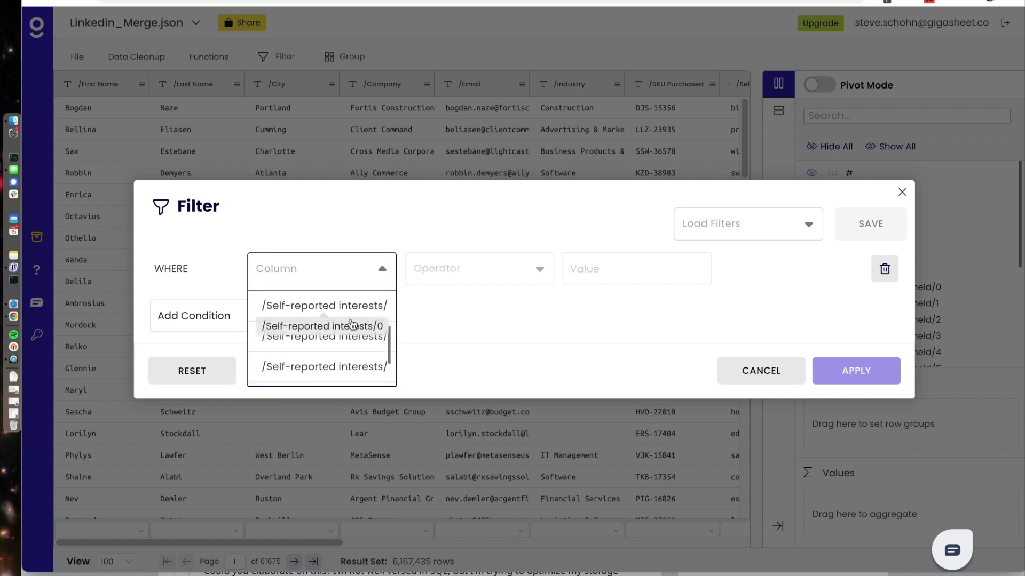
{"action": "scroll", "coordinate": [348, 339], "scroll_direction": "down", "scroll_amount": 5}
{"action": "left_click", "coordinate": [344, 336]}
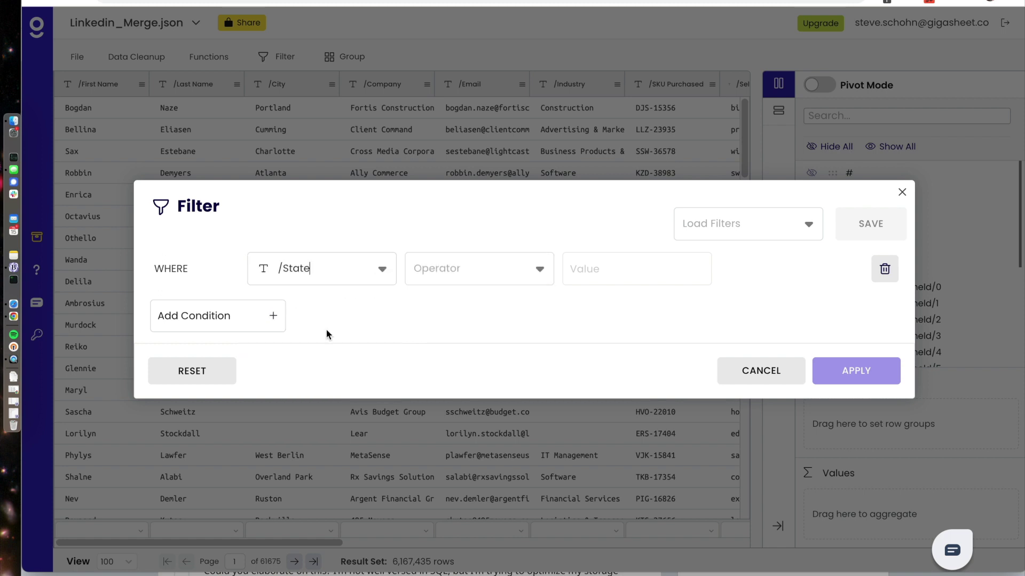
{"action": "left_click", "coordinate": [457, 271]}
{"action": "left_click", "coordinate": [461, 300]}
{"action": "left_click", "coordinate": [652, 269]}
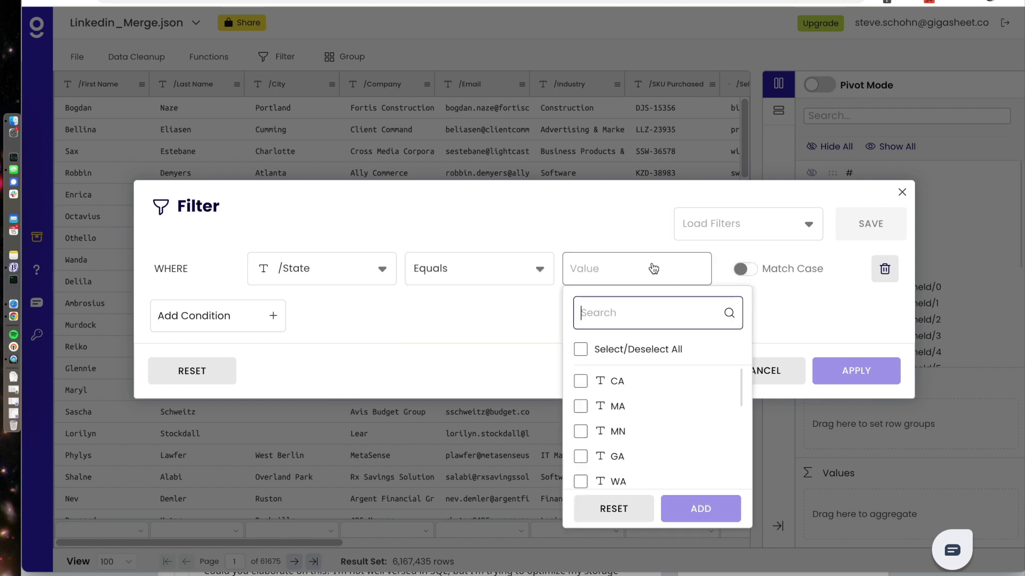
{"action": "type", "text": "CO"}
{"action": "left_click", "coordinate": [581, 377]}
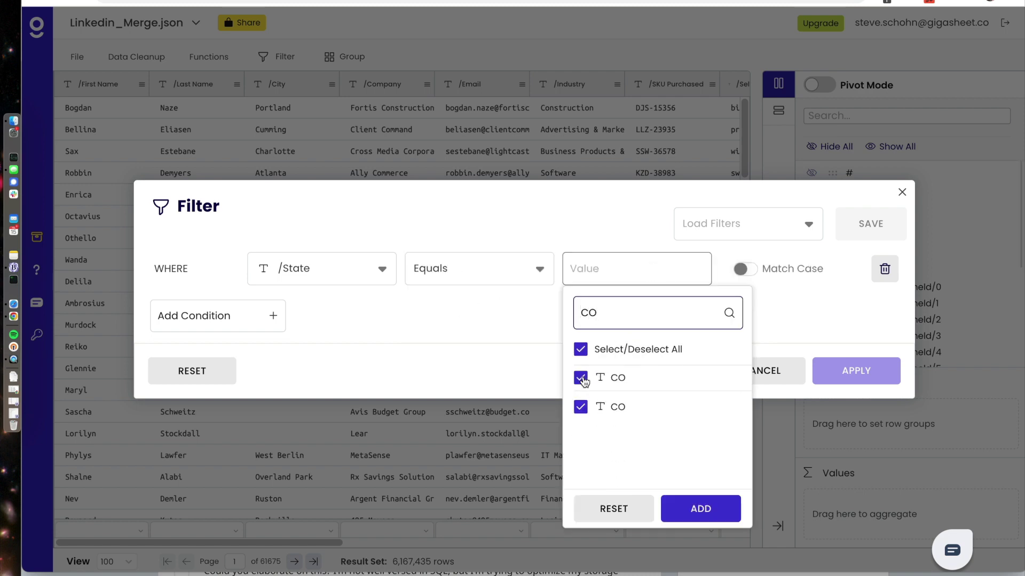
{"action": "left_click", "coordinate": [700, 509]}
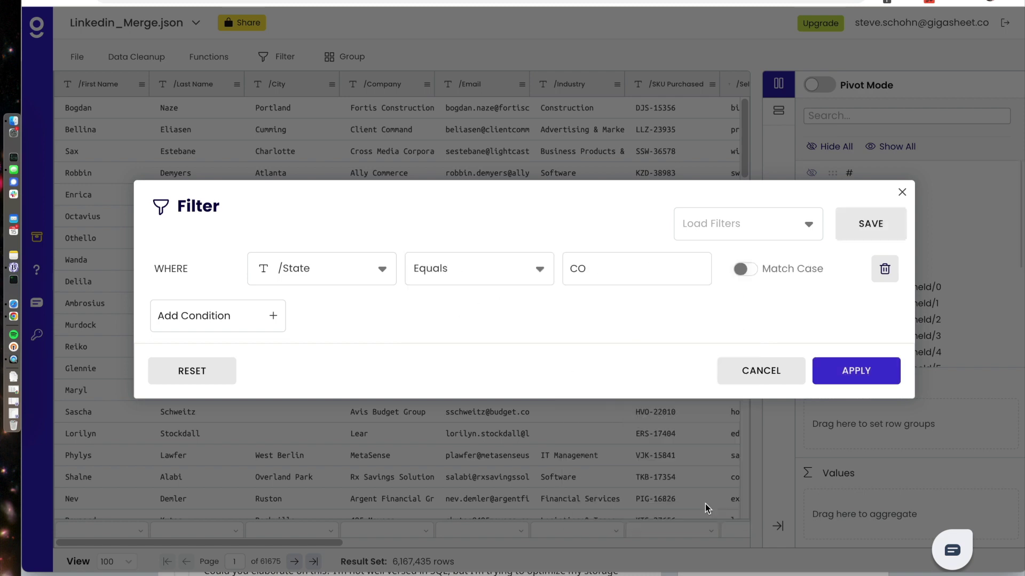
Step: Add a second condition: any column contains 'spreadsheet'
{"action": "left_click", "coordinate": [235, 317]}
{"action": "left_click", "coordinate": [297, 292]}
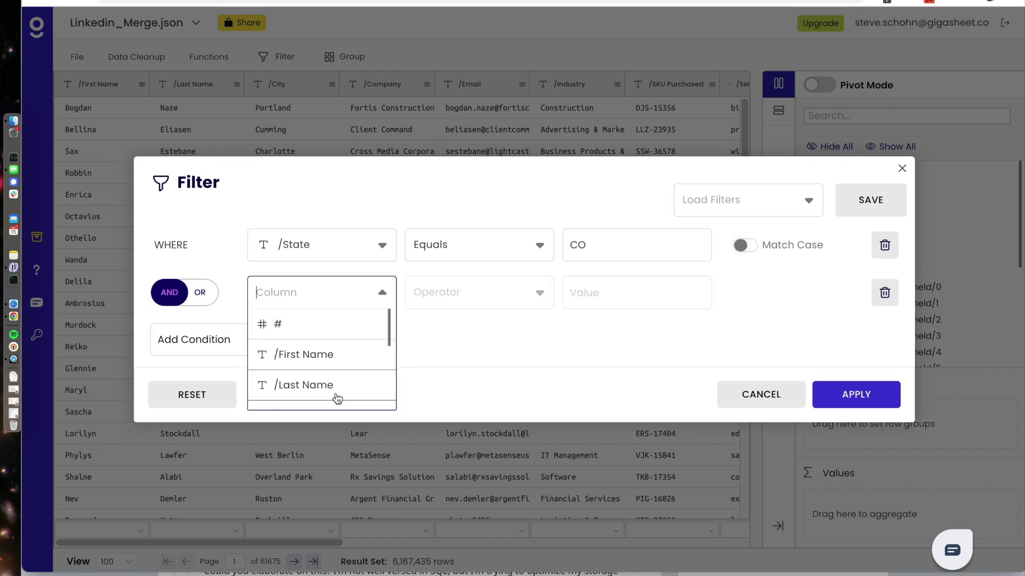
{"action": "scroll", "coordinate": [337, 395], "scroll_direction": "down", "scroll_amount": 5}
{"action": "left_click", "coordinate": [337, 397]}
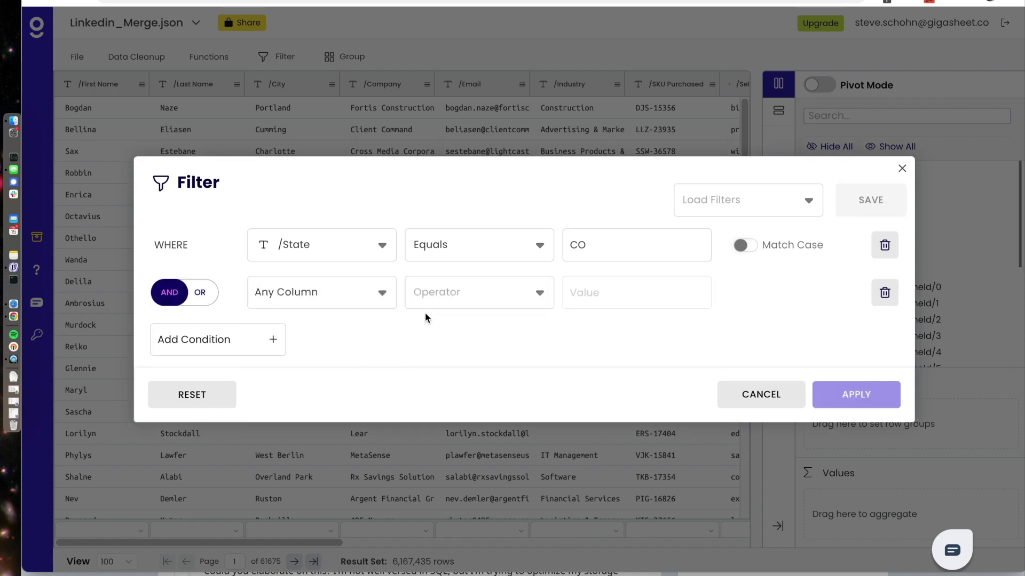
{"action": "left_click", "coordinate": [453, 296]}
{"action": "scroll", "coordinate": [476, 384], "scroll_direction": "down", "scroll_amount": 2}
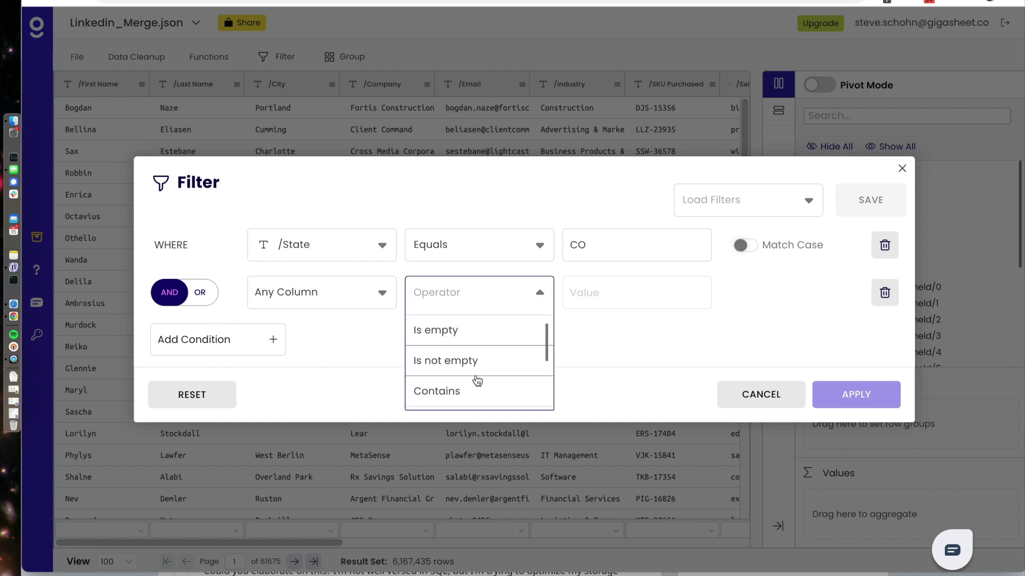
{"action": "left_click", "coordinate": [475, 371]}
{"action": "left_click", "coordinate": [507, 288]}
{"action": "scroll", "coordinate": [489, 375], "scroll_direction": "down", "scroll_amount": 3}
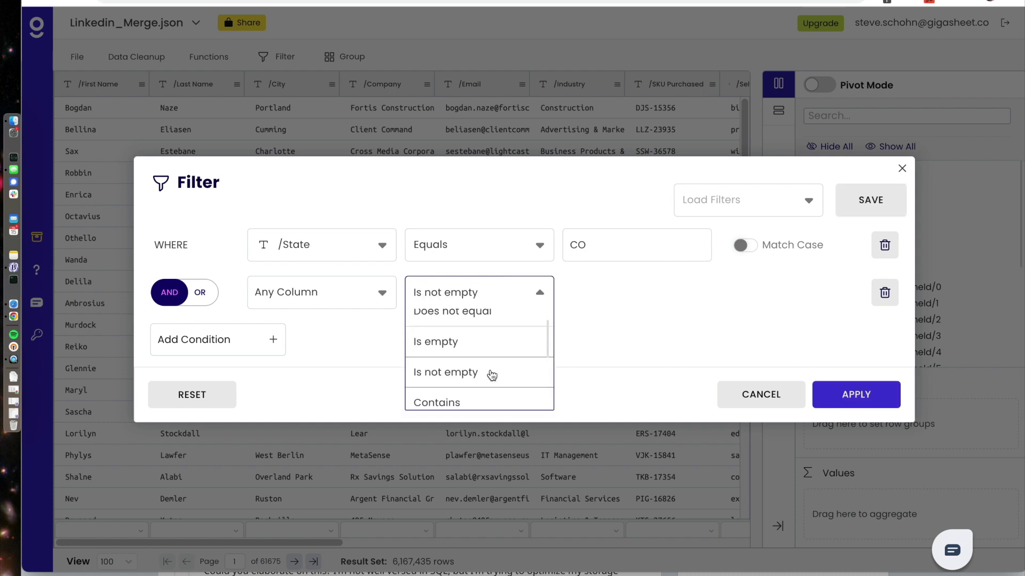
{"action": "left_click", "coordinate": [489, 363]}
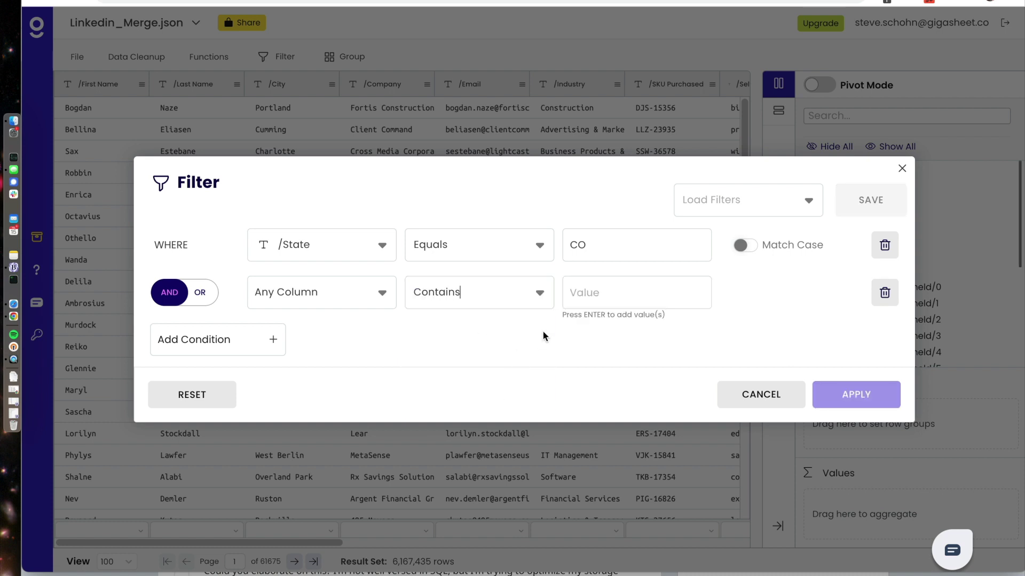
{"action": "left_click", "coordinate": [592, 302]}
{"action": "type", "text": "spreadsheet"}
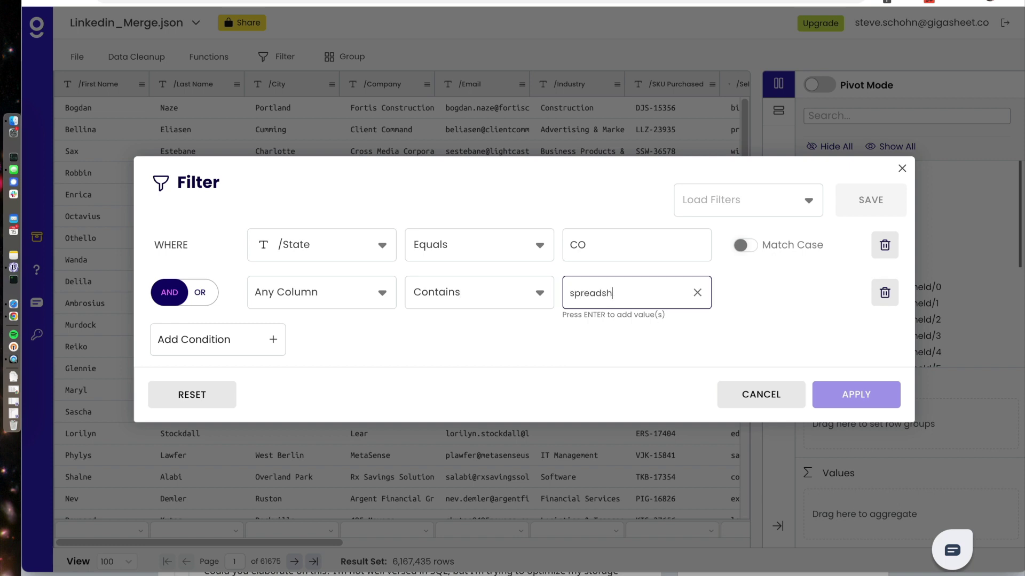
{"action": "key", "text": "Return"}
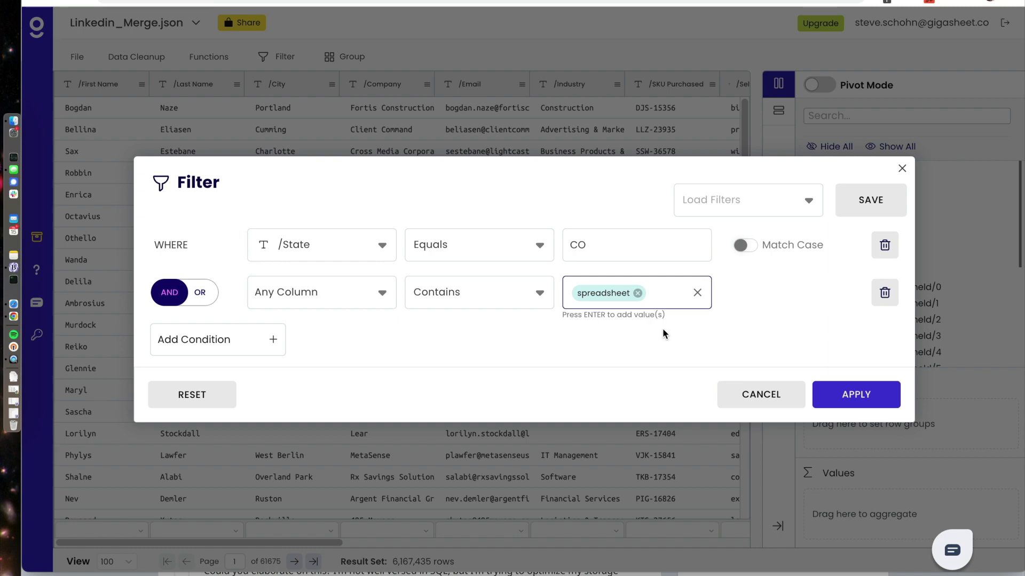
Step: Apply the filter, then confirm on the requirements slide that conditions should combine with 'or'
{"action": "left_click", "coordinate": [844, 393]}
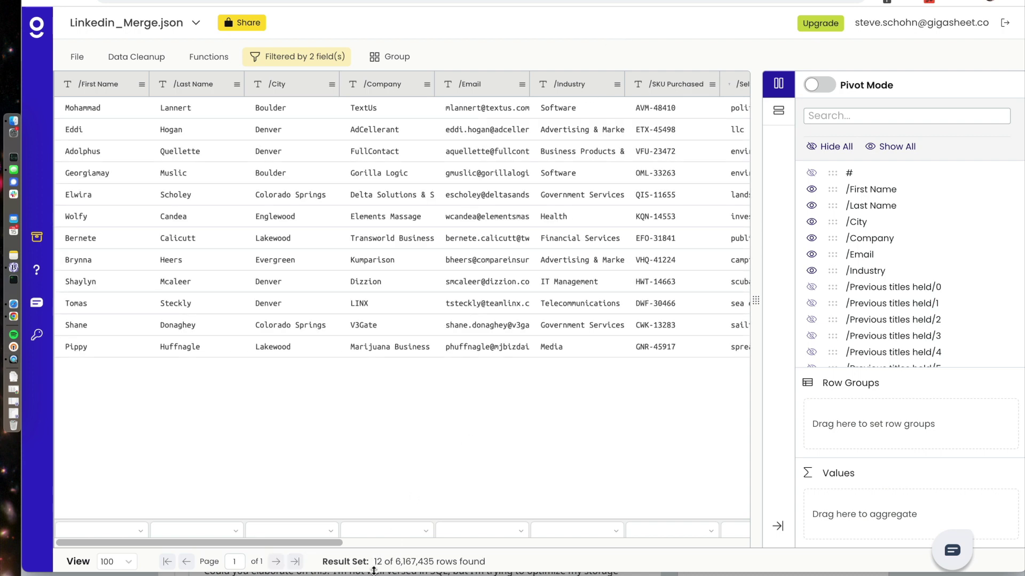
{"action": "left_click", "coordinate": [307, 53]}
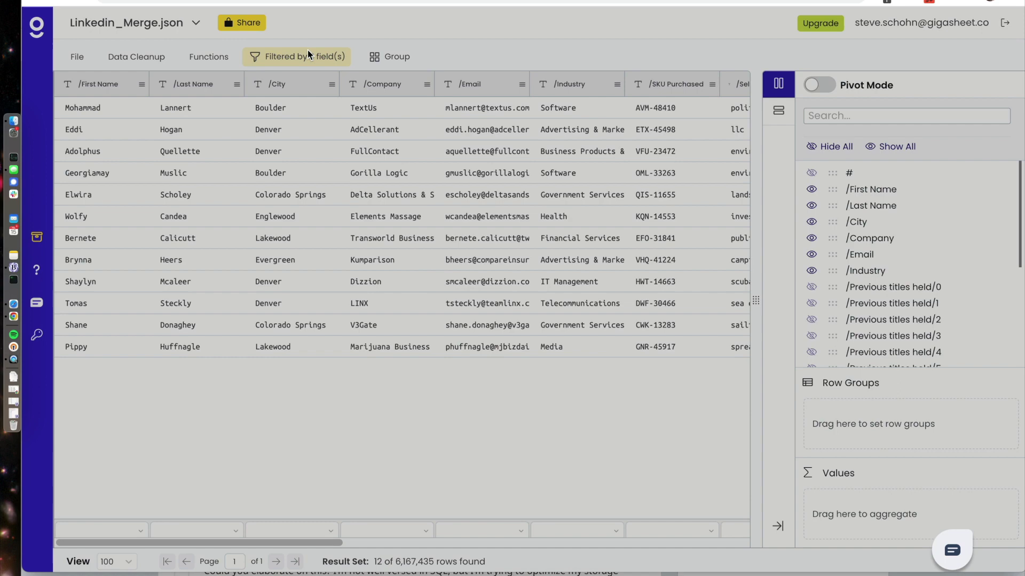
{"action": "key", "text": "super+Tab"}
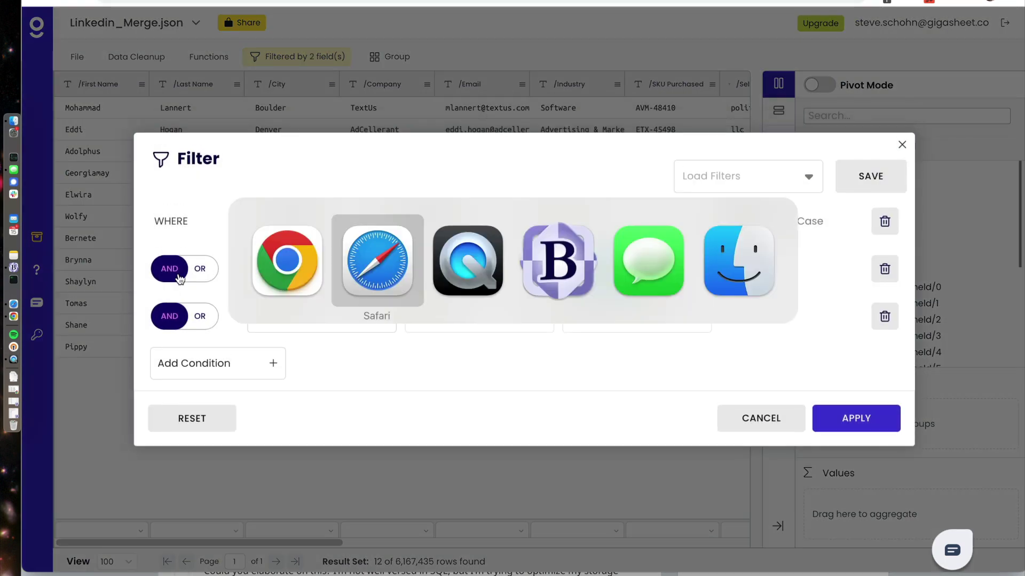
{"action": "key", "text": "super+Tab"}
{"action": "key", "text": "super+shift+Tab"}
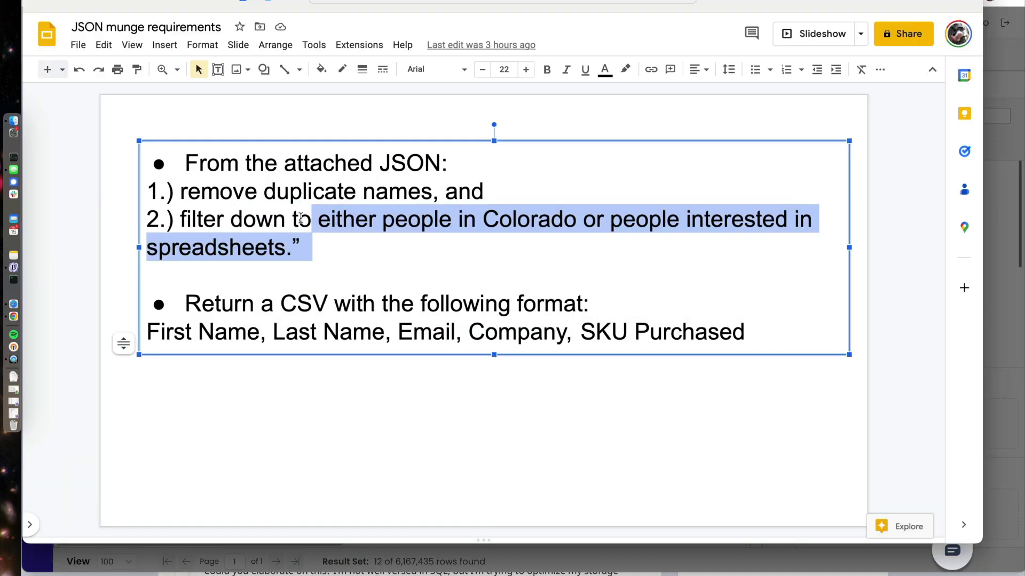
{"action": "left_click", "coordinate": [350, 235]}
{"action": "double_click", "coordinate": [587, 220]}
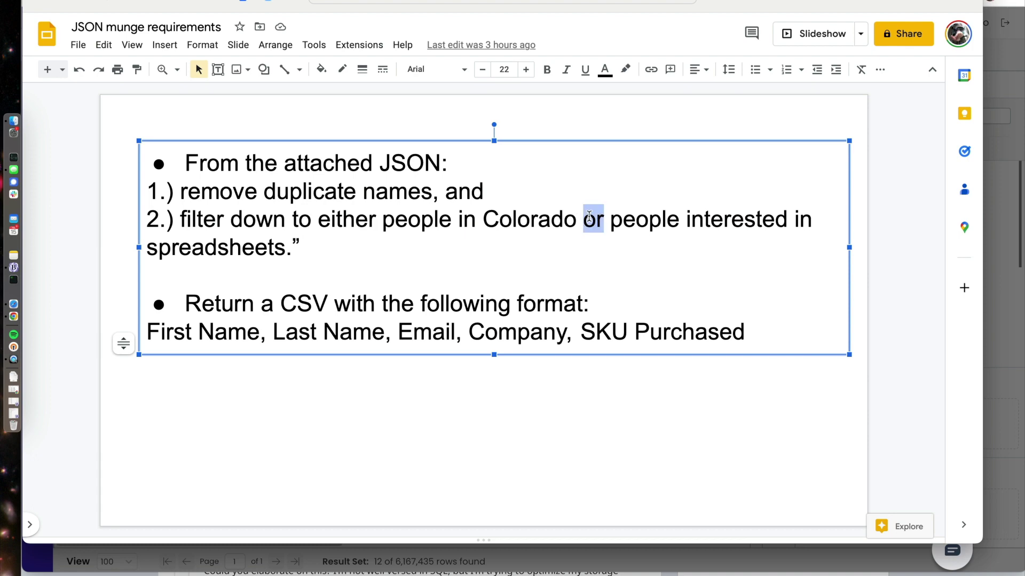
{"action": "key", "text": "super+Tab"}
Step: Combine the two conditions with OR and apply, leaving 155,645 rows
{"action": "left_click", "coordinate": [202, 272]}
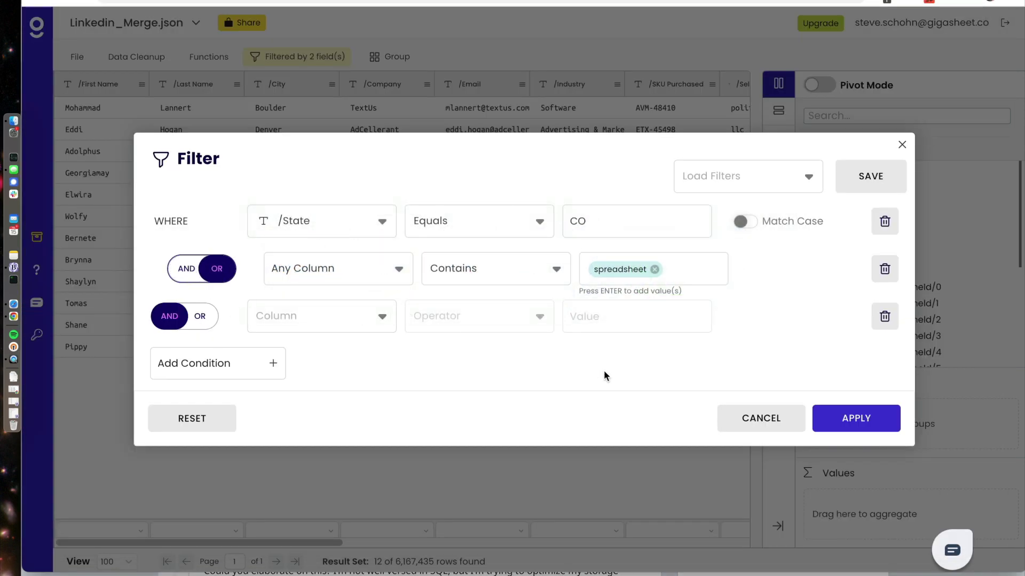
{"action": "left_click", "coordinate": [870, 423]}
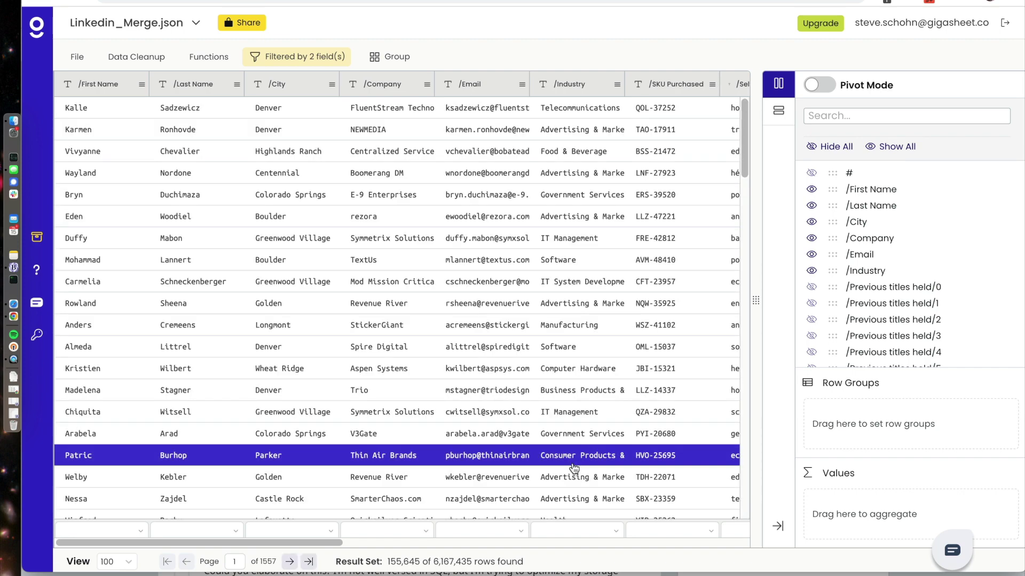
{"action": "left_click_drag", "start_coordinate": [388, 560], "coordinate": [421, 561]}
Step: Hide City, Self-reported interests/2–6, State and Year Born, and widen the Company and Email columns
{"action": "left_click", "coordinate": [420, 560]}
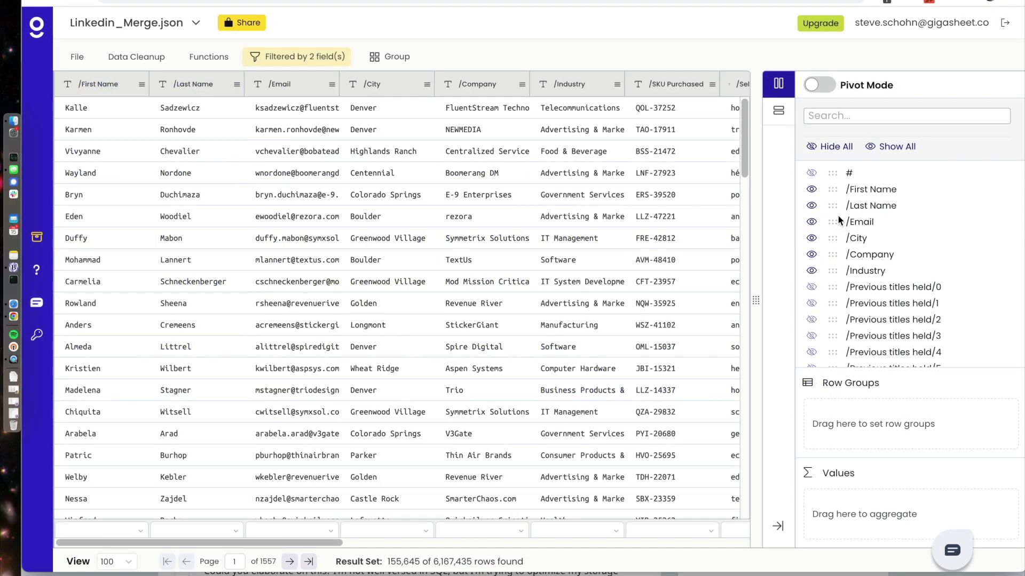
{"action": "left_click", "coordinate": [811, 239]}
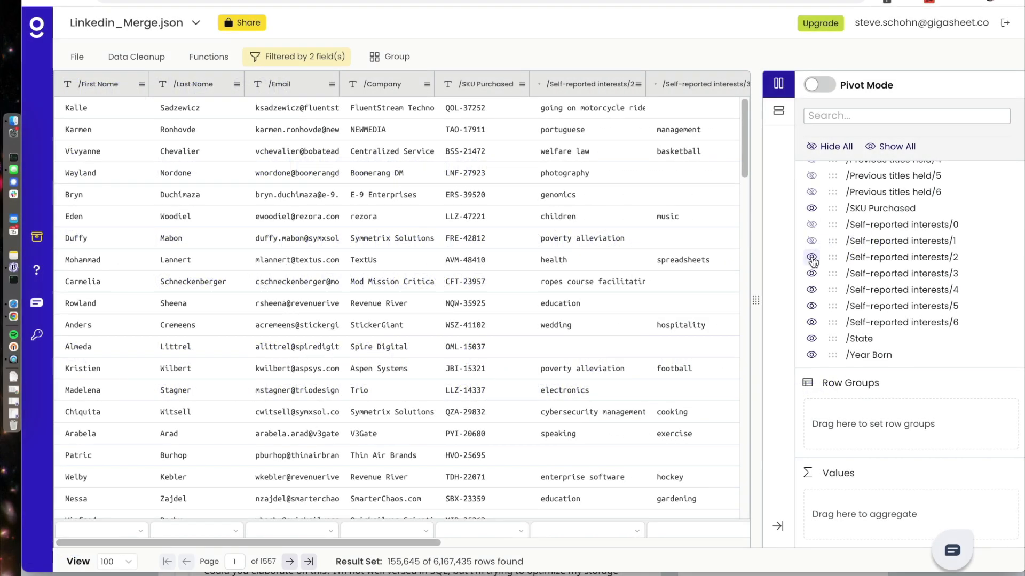
{"action": "left_click", "coordinate": [812, 257]}
{"action": "left_click", "coordinate": [812, 274]}
{"action": "left_click", "coordinate": [812, 290]}
{"action": "left_click", "coordinate": [812, 306]}
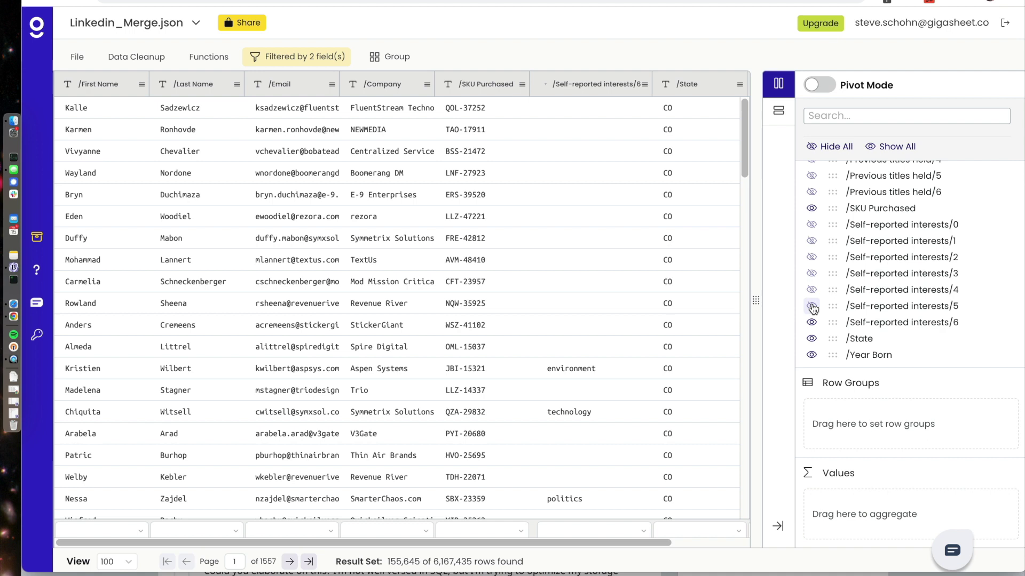
{"action": "left_click", "coordinate": [812, 322]}
{"action": "left_click", "coordinate": [812, 338]}
{"action": "left_click", "coordinate": [812, 355]}
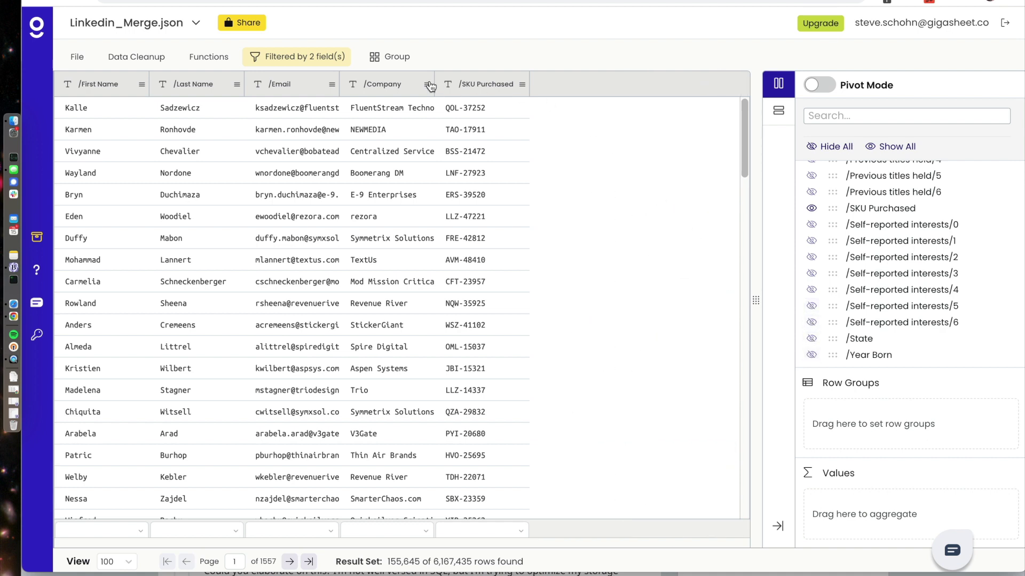
{"action": "left_click_drag", "start_coordinate": [434, 81], "coordinate": [471, 80]}
{"action": "left_click_drag", "start_coordinate": [340, 80], "coordinate": [404, 79]}
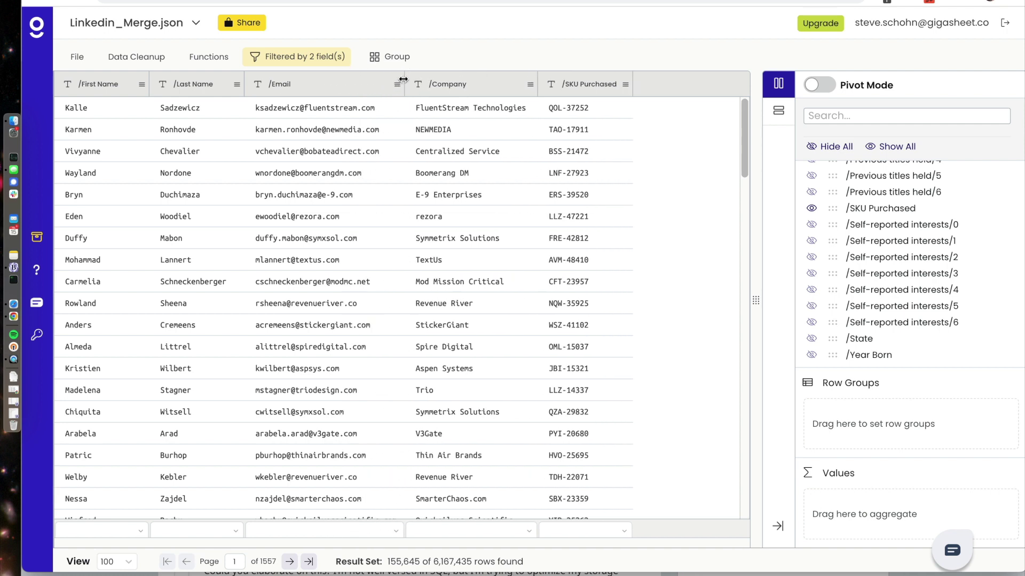
Step: Export the filtered sheet and find Linkedin_Merge.json_exported.zip in the Library
{"action": "left_click", "coordinate": [80, 58]}
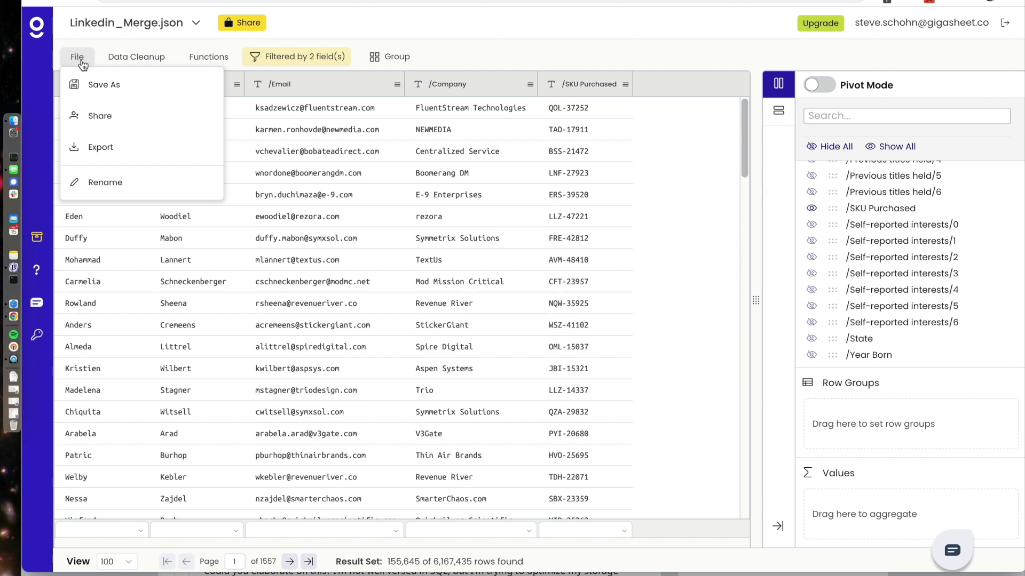
{"action": "left_click", "coordinate": [100, 152]}
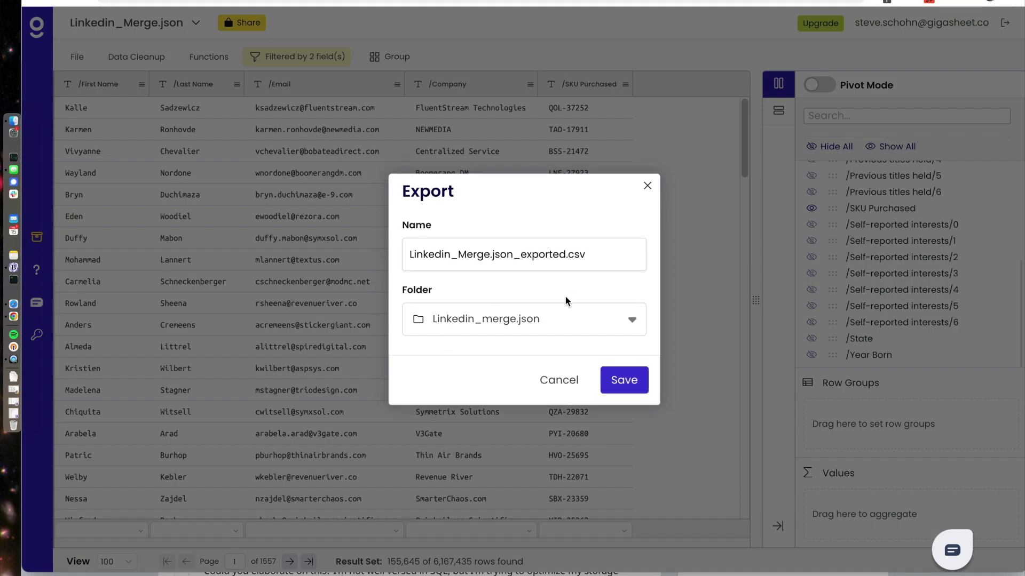
{"action": "left_click", "coordinate": [621, 391]}
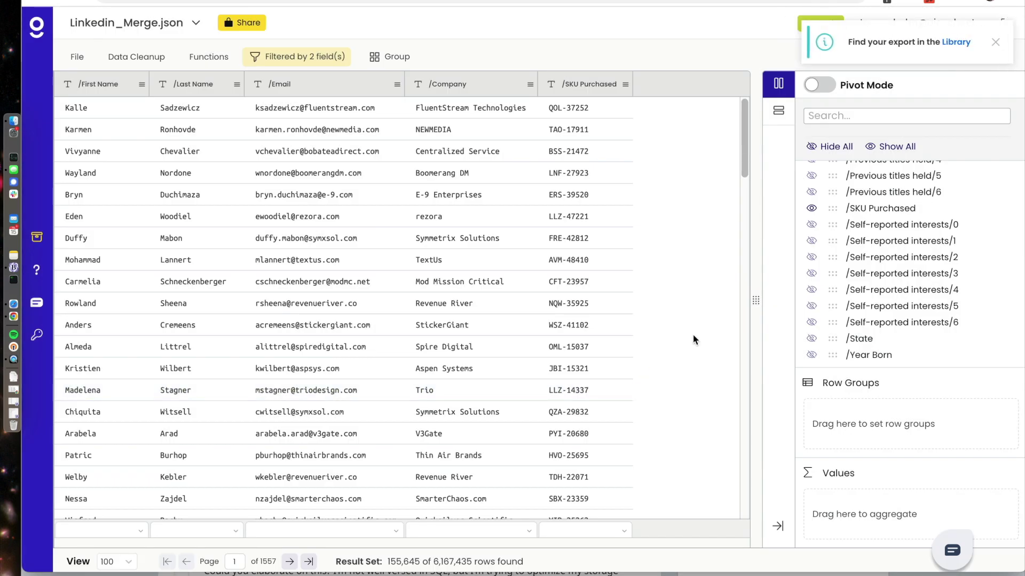
{"action": "left_click", "coordinate": [960, 47]}
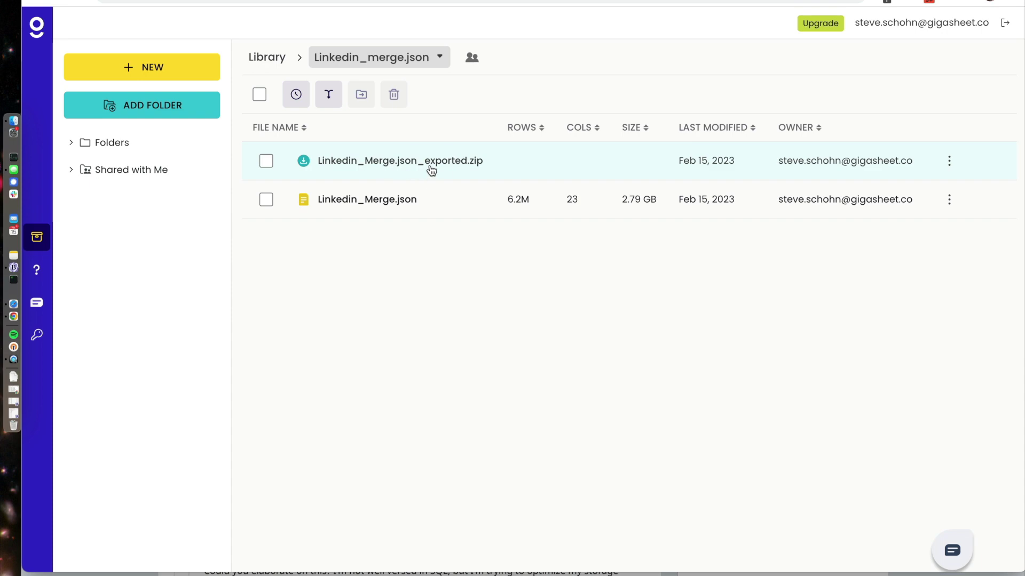
Step: Download and unzip Linkedin_Merge.json_exported.zip, then open the exported CSV in BBEdit
{"action": "left_click", "coordinate": [430, 166]}
{"action": "left_click", "coordinate": [586, 311]}
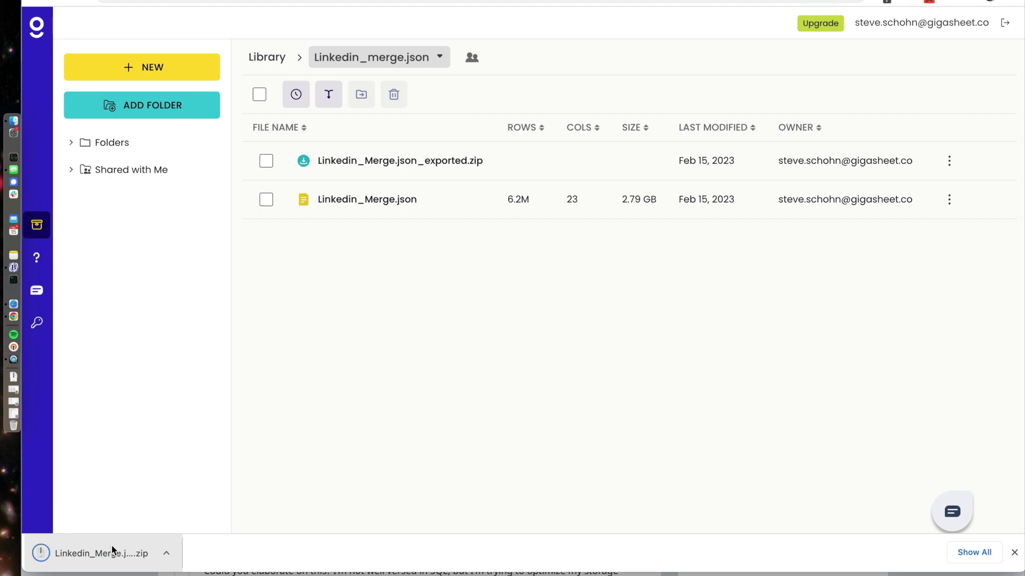
{"action": "left_click", "coordinate": [112, 547]}
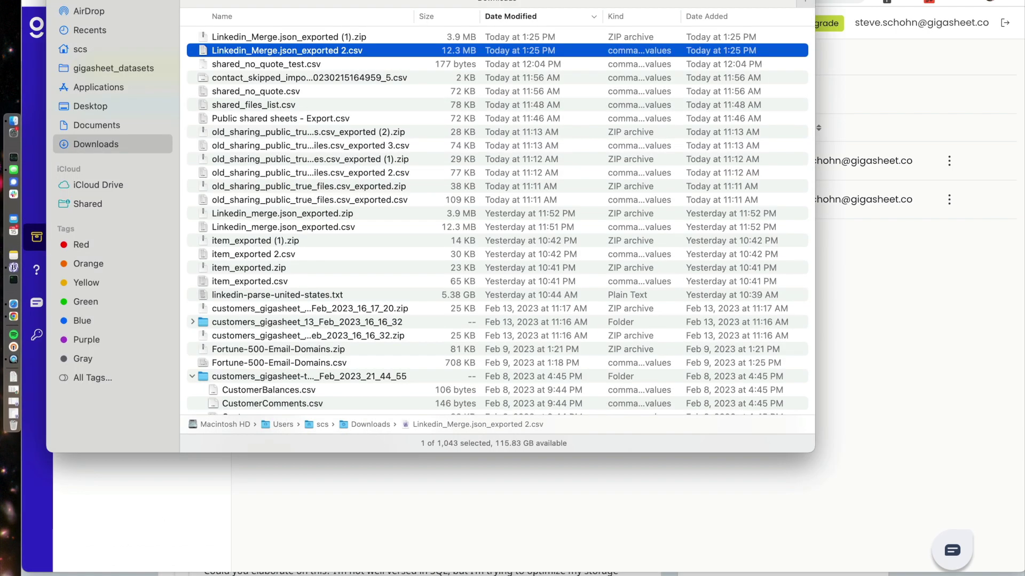
{"action": "left_click", "coordinate": [350, 51]}
{"action": "double_click", "coordinate": [349, 51]}
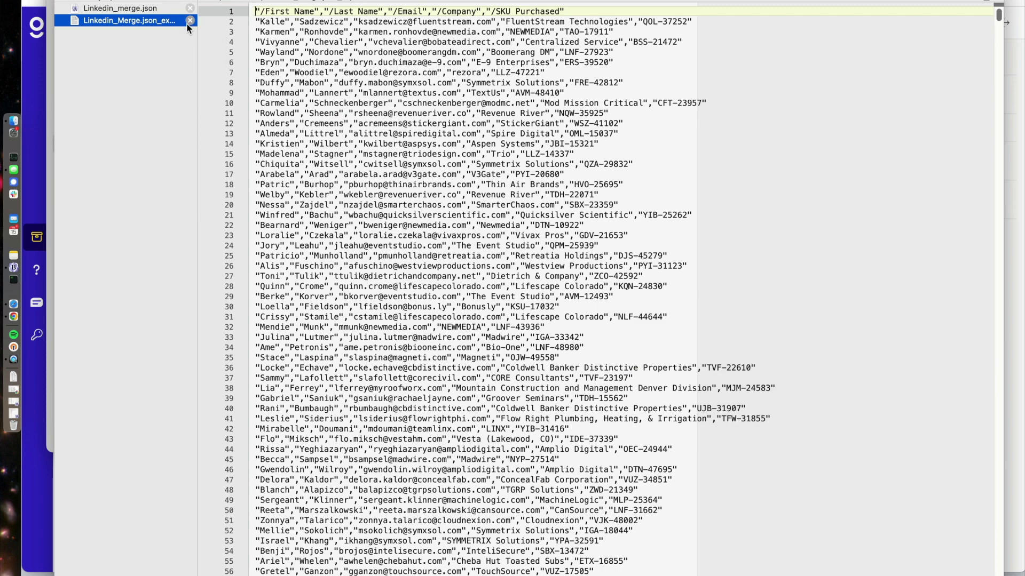
{"action": "left_click", "coordinate": [152, 11]}
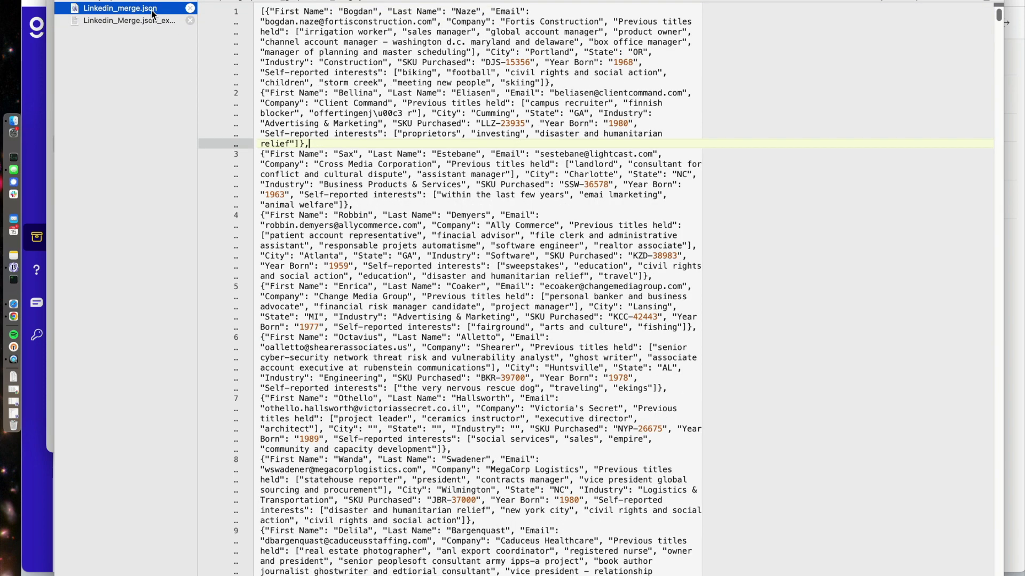
{"action": "scroll", "coordinate": [378, 138], "scroll_direction": "down", "scroll_amount": 3}
{"action": "scroll", "coordinate": [379, 139], "scroll_direction": "up", "scroll_amount": 3}
{"action": "left_click", "coordinate": [155, 21]}
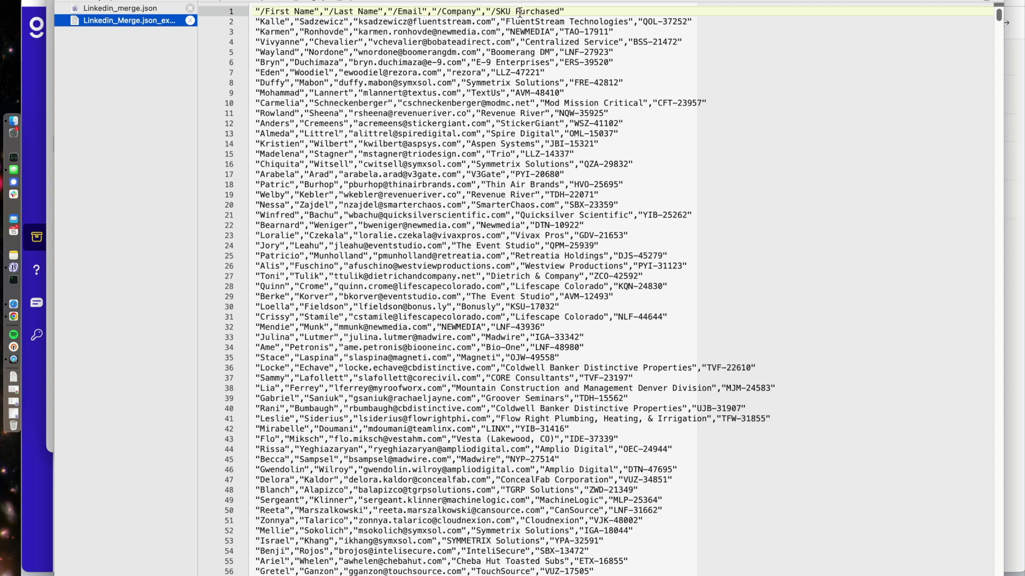
{"action": "key", "text": "super+Tab"}
{"action": "key", "text": "super+Tab"}
{"action": "key", "text": "super+Tab"}
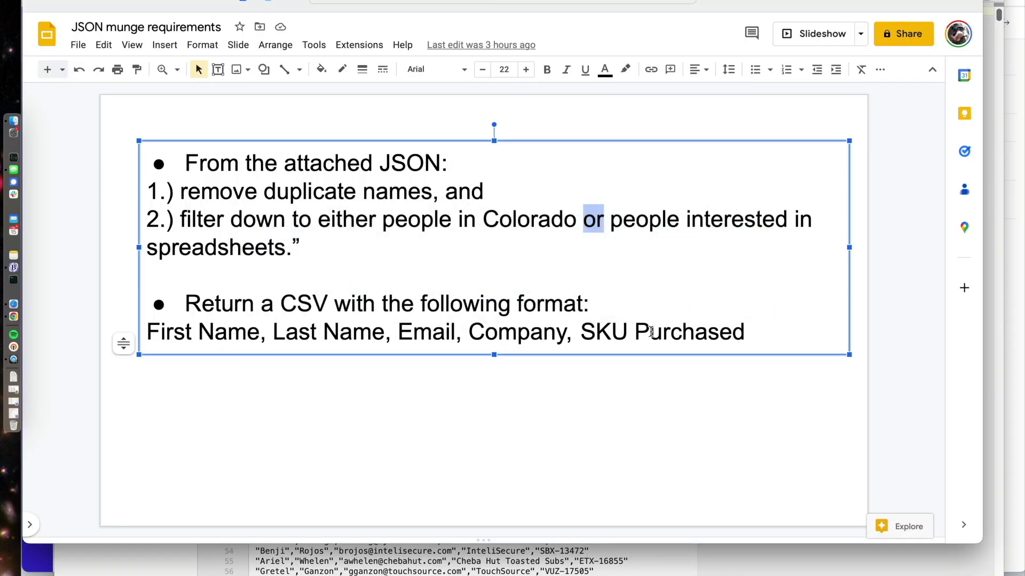
{"action": "key", "text": "super+Tab"}
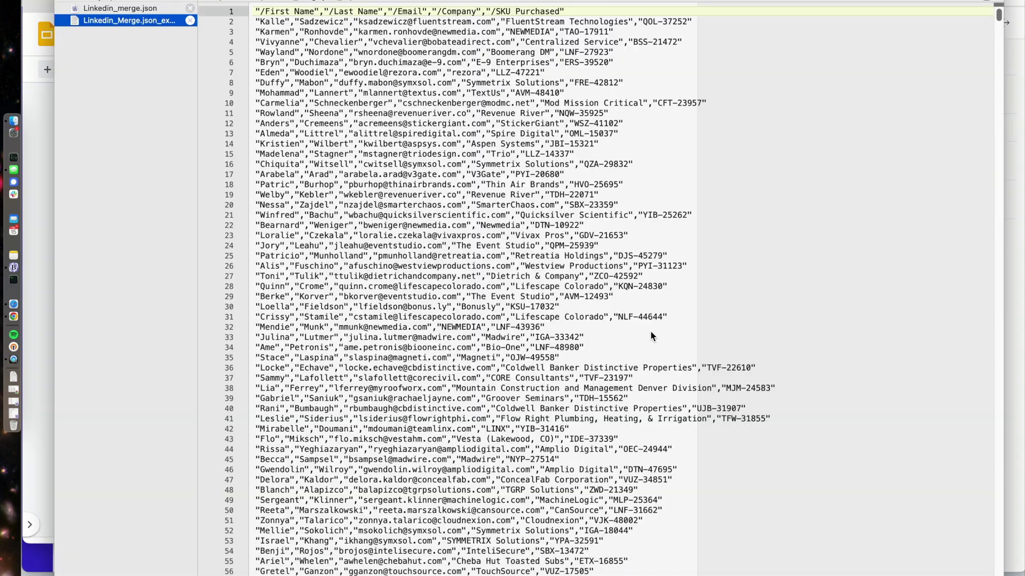
{"action": "left_click", "coordinate": [117, 10]}
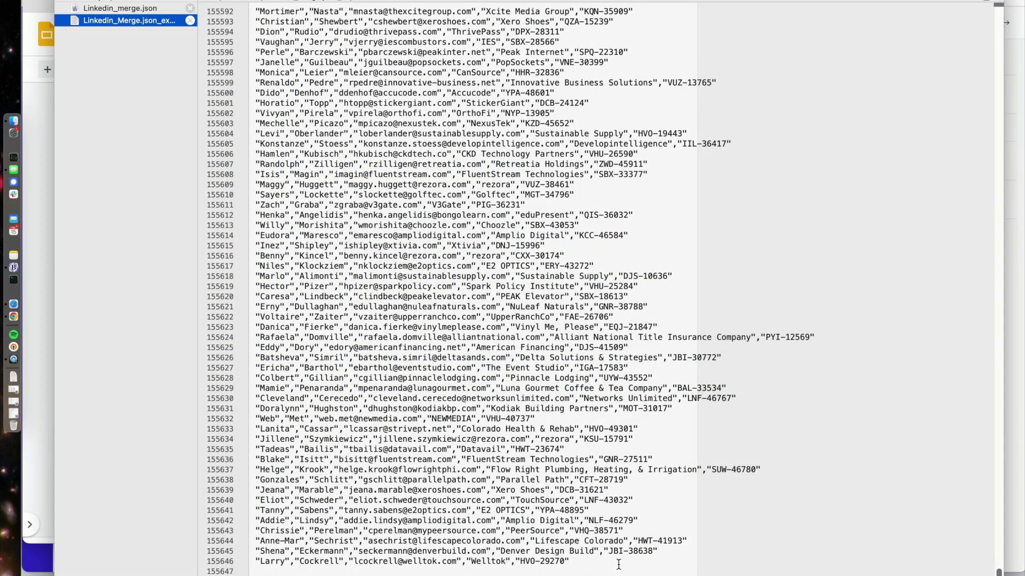
{"action": "left_click_drag", "start_coordinate": [998, 569], "coordinate": [1017, 13]}
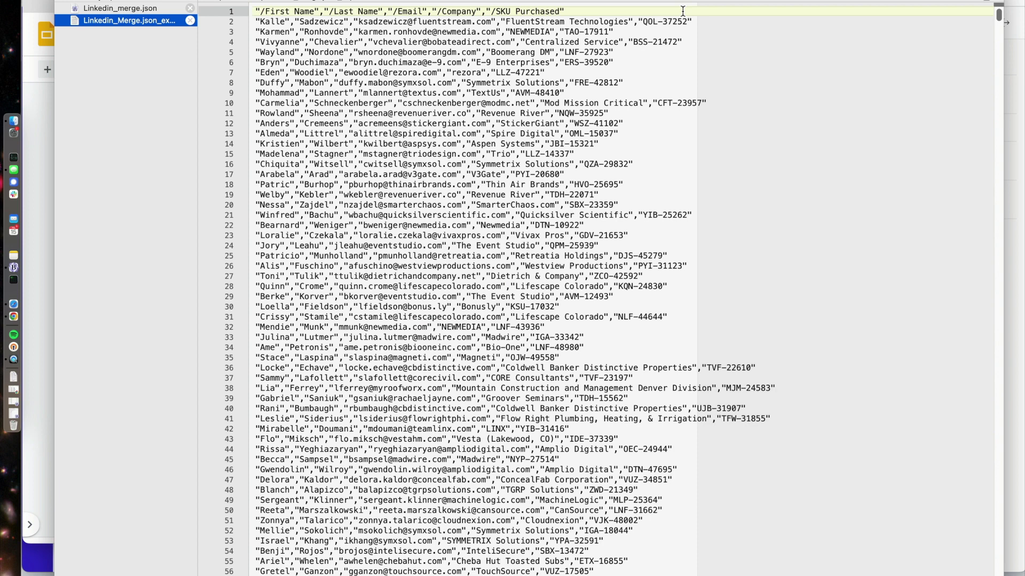
{"action": "key", "text": "super+Tab"}
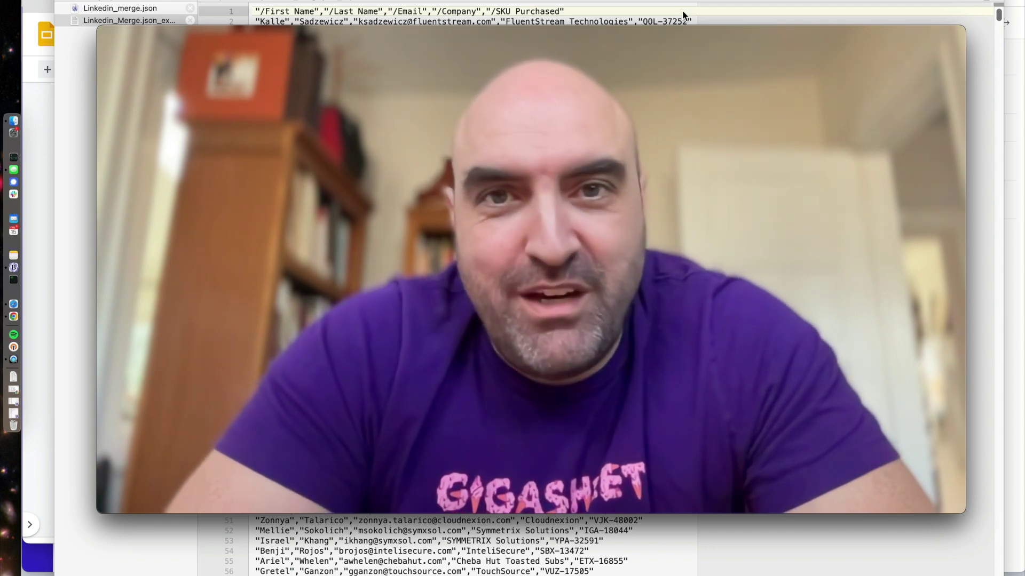
{"action": "mouse_move", "coordinate": [714, 179]}
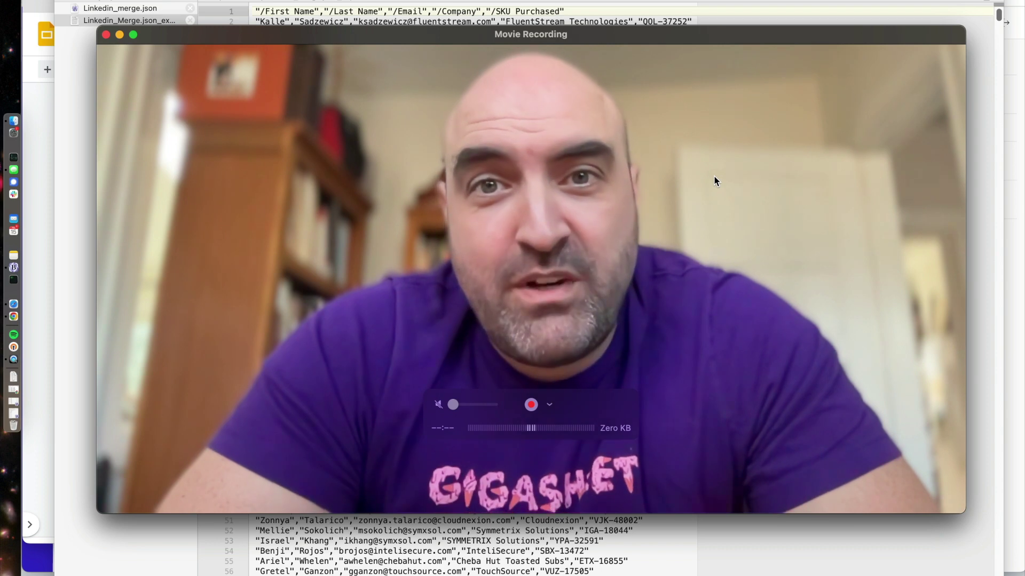